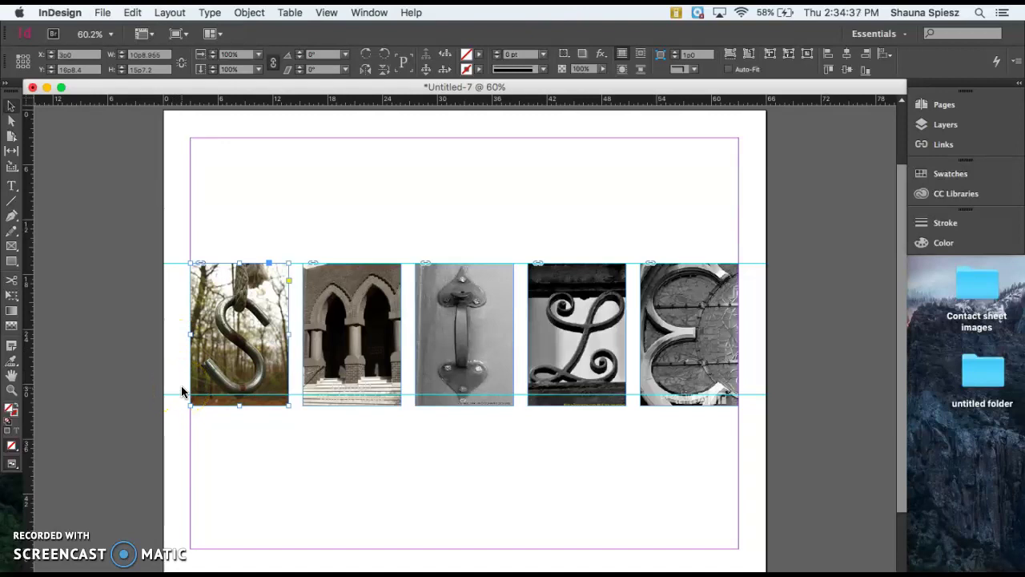
- Delete the two horizontal ruler guides crossing the row of letter images
{"action": "left_click_drag", "start_coordinate": [193, 258], "coordinate": [177, 265]}
{"action": "left_click", "coordinate": [172, 265]}
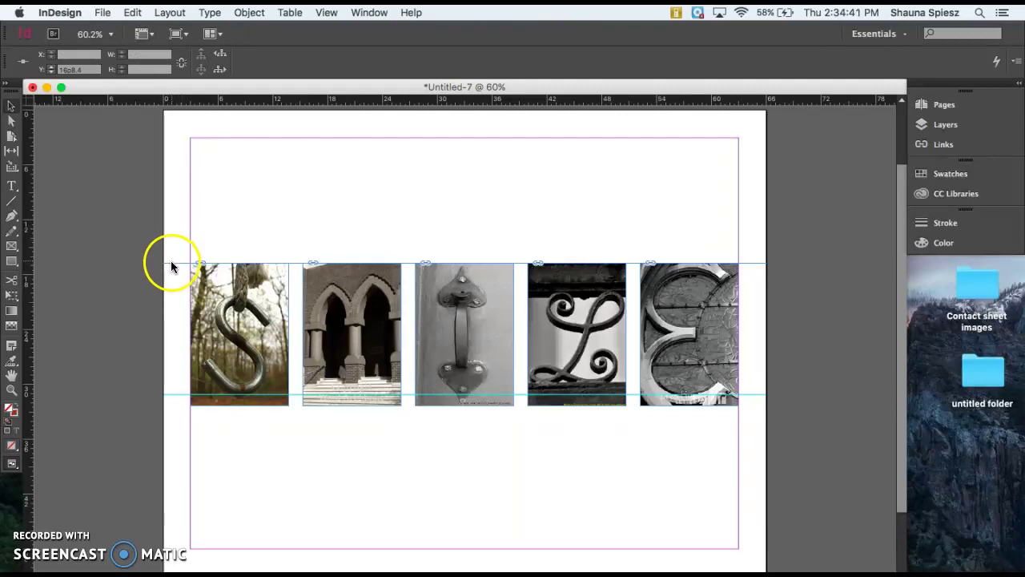
{"action": "left_click_drag", "start_coordinate": [181, 387], "coordinate": [178, 393]}
{"action": "key", "text": "Delete"}
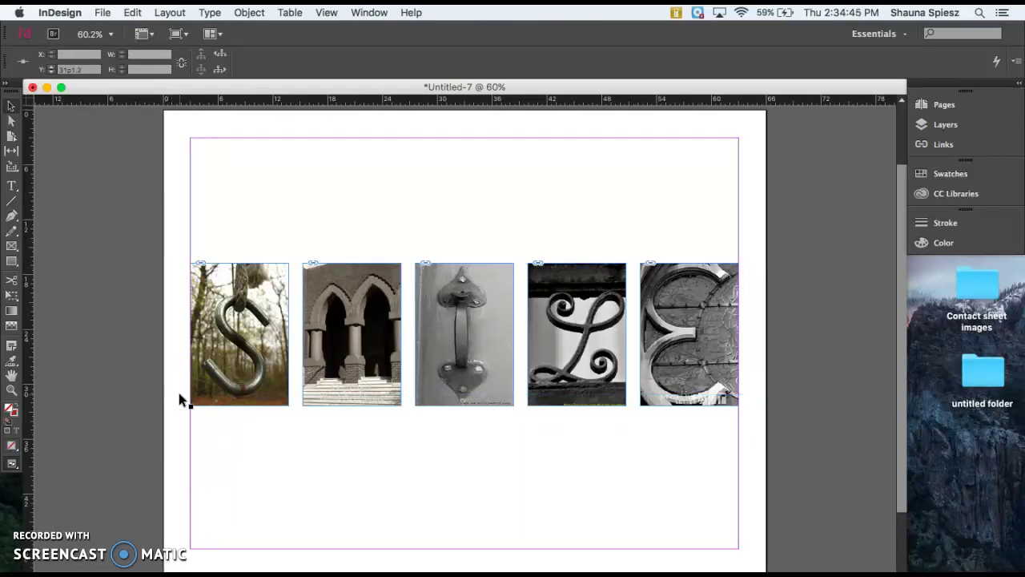
{"action": "left_click_drag", "start_coordinate": [248, 161], "coordinate": [180, 261]}
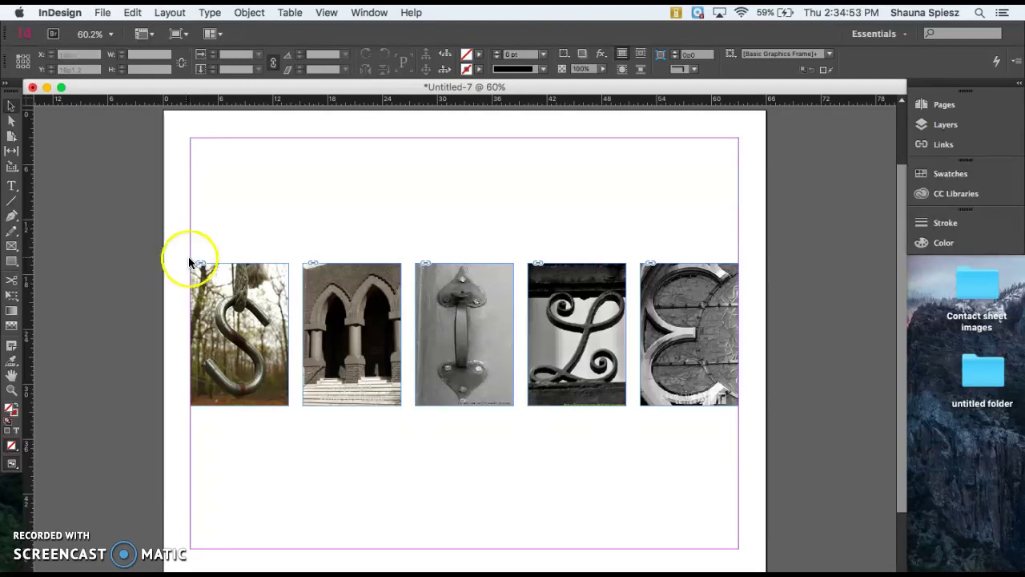
- Select all five letter image frames together and give them a 5 pt stroke
{"action": "left_click", "coordinate": [280, 293]}
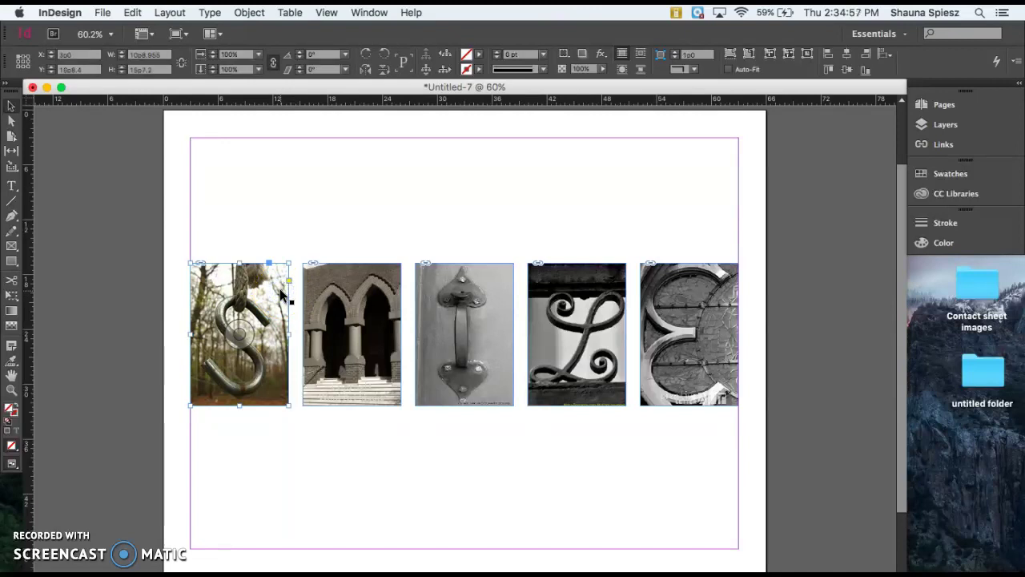
{"action": "left_click", "coordinate": [390, 273], "text": "shift"}
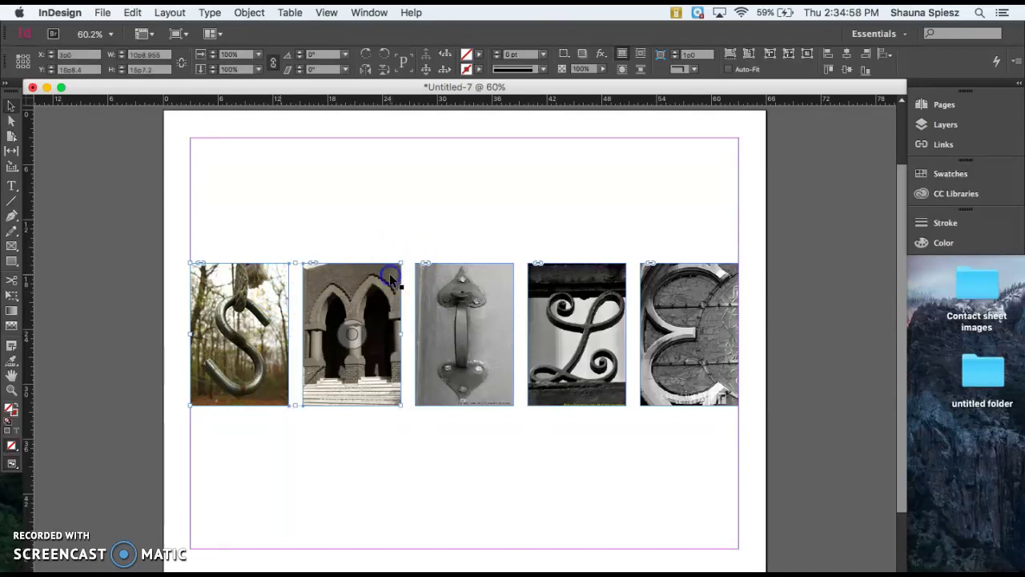
{"action": "left_click", "coordinate": [490, 275], "text": "shift"}
{"action": "left_click", "coordinate": [599, 278], "text": "shift"}
{"action": "left_click", "coordinate": [716, 279], "text": "shift"}
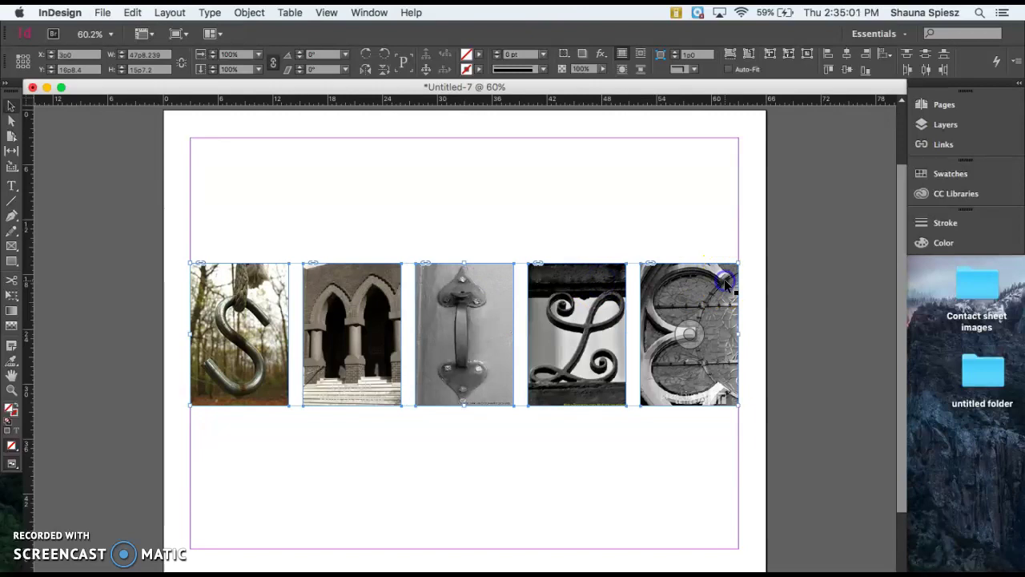
{"action": "left_click", "coordinate": [958, 222]}
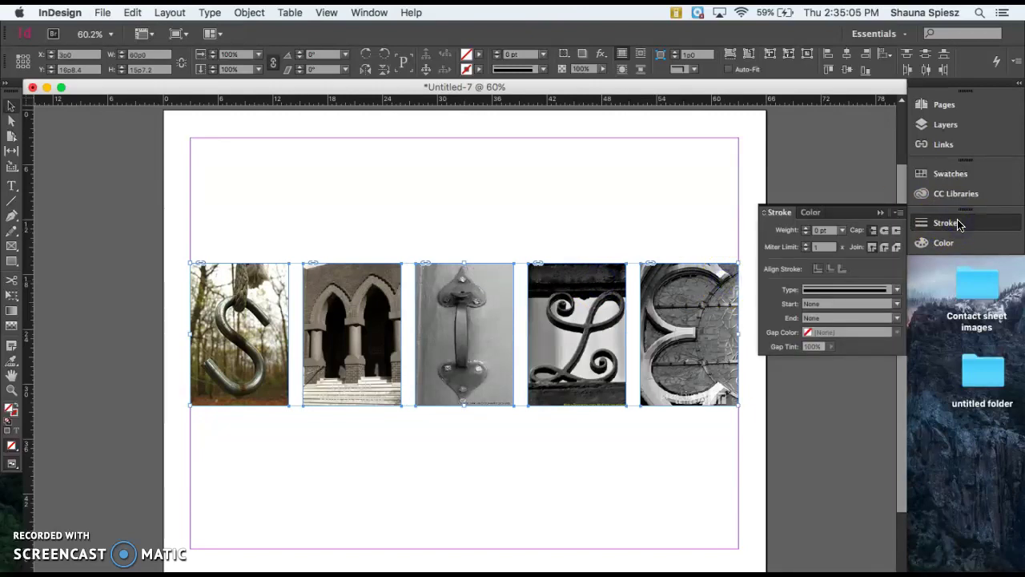
{"action": "left_click", "coordinate": [807, 227]}
{"action": "left_click", "coordinate": [807, 227]}
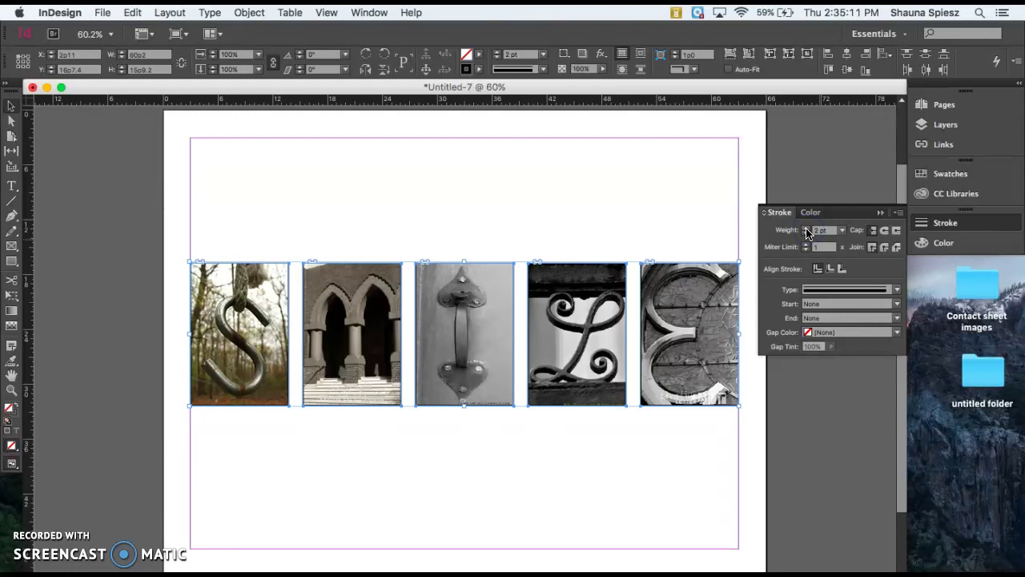
{"action": "left_click", "coordinate": [807, 230]}
{"action": "left_click", "coordinate": [807, 229]}
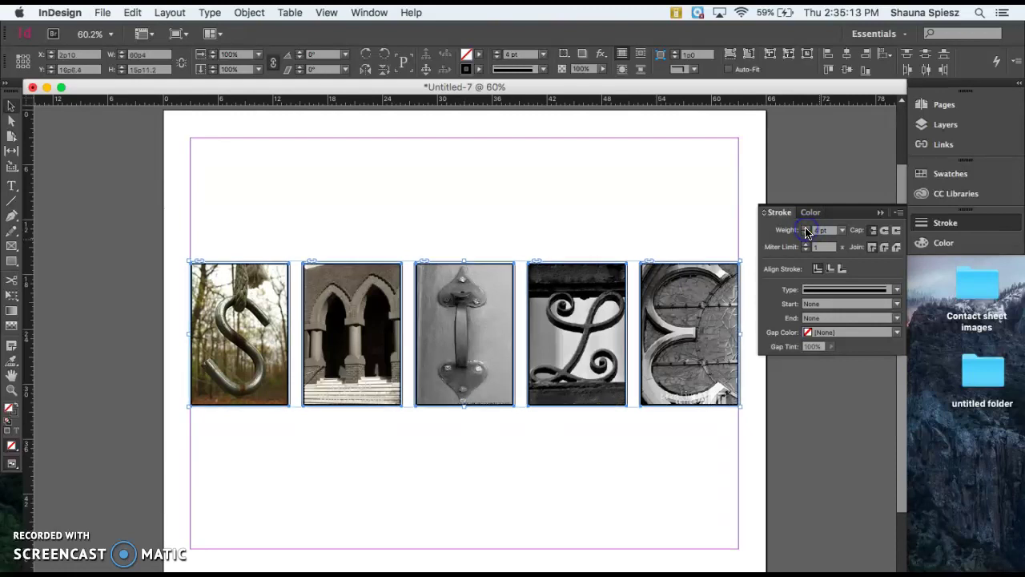
{"action": "left_click", "coordinate": [806, 232]}
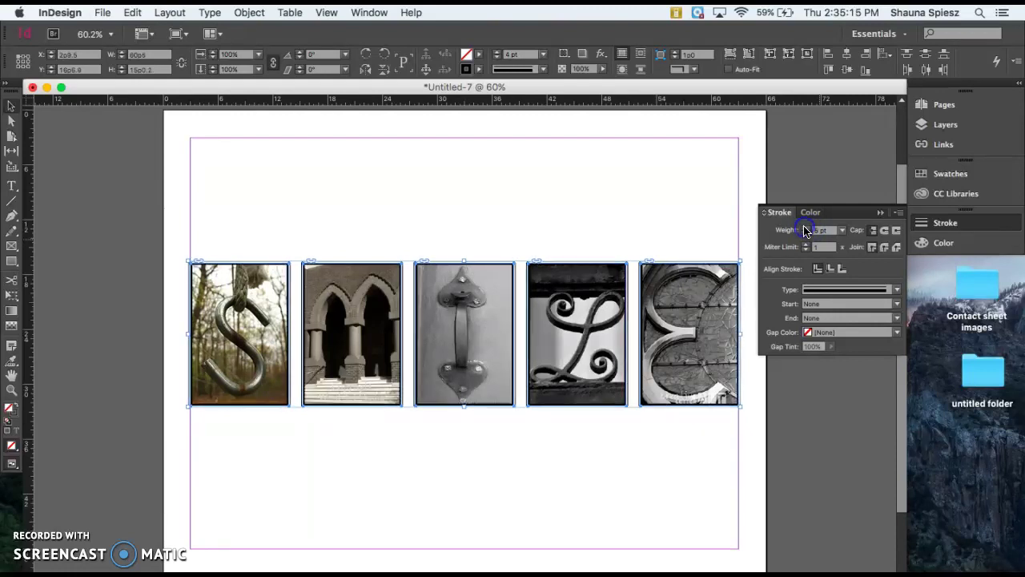
- Try the Solid and Left Slant Hash stroke types on the five selected frames
{"action": "left_click", "coordinate": [874, 297]}
{"action": "left_click", "coordinate": [847, 297]}
{"action": "left_click", "coordinate": [849, 306]}
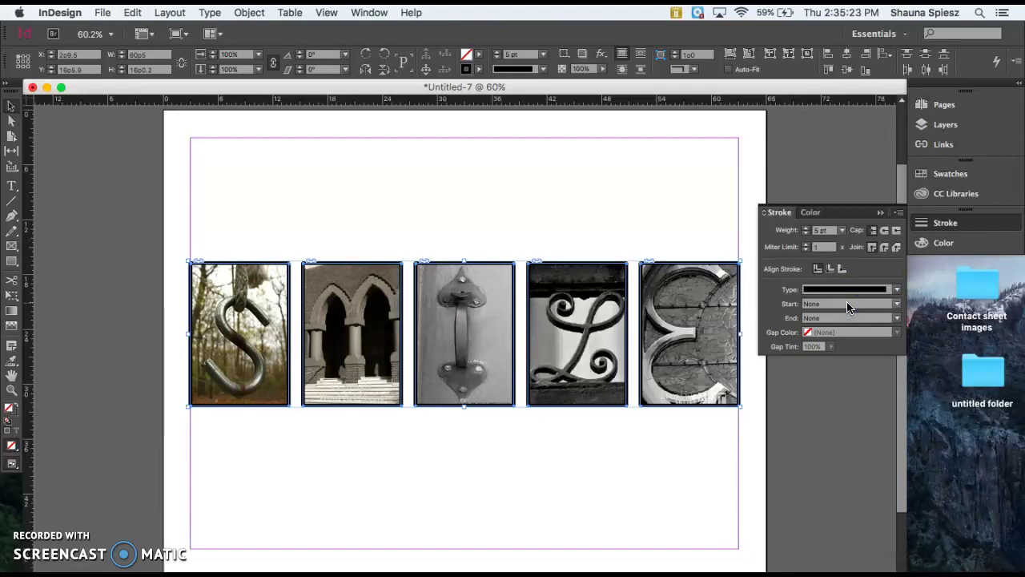
{"action": "left_click", "coordinate": [849, 293]}
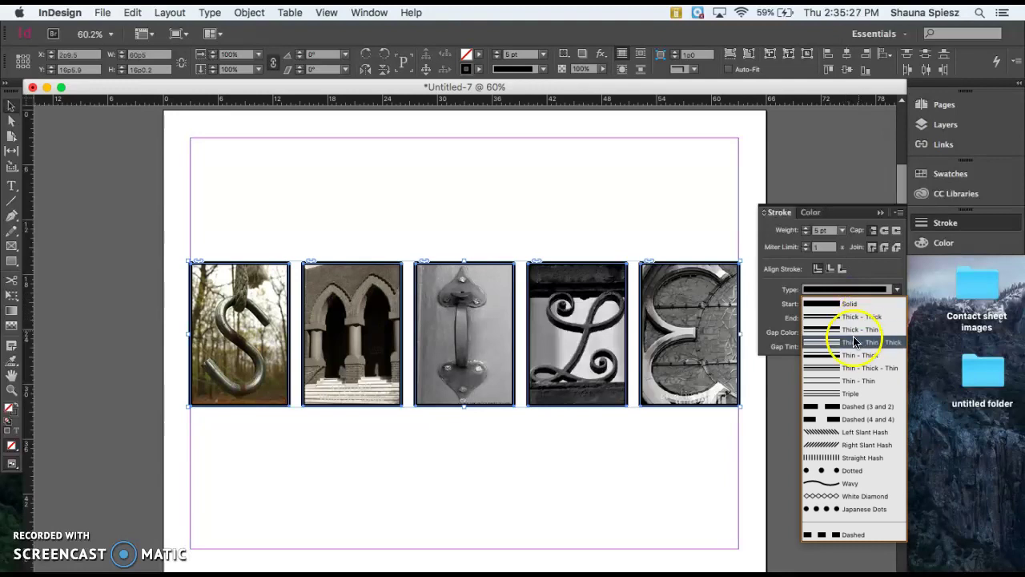
{"action": "left_click", "coordinate": [828, 433]}
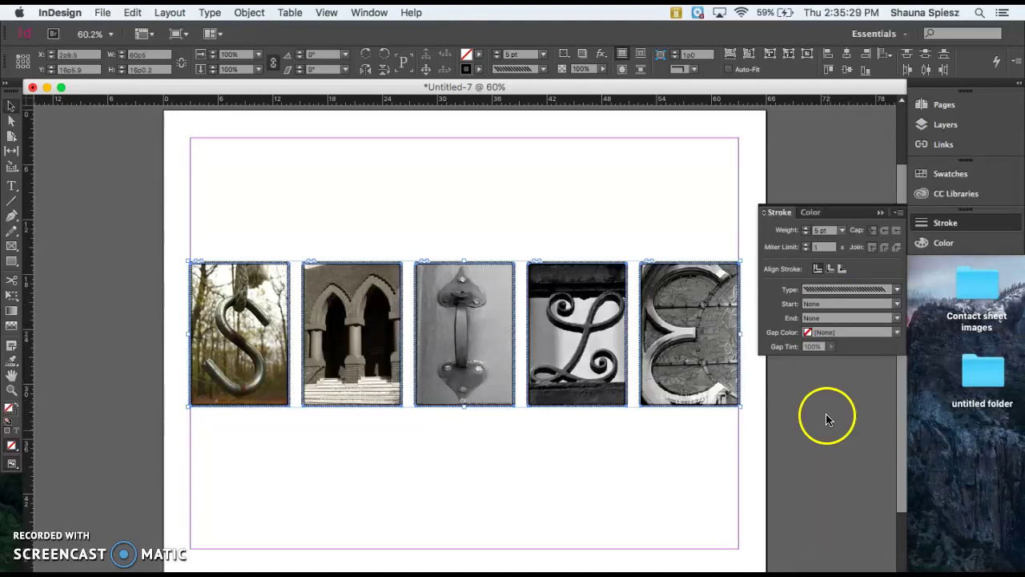
- Try the Thick - Thick and White Diamond stroke types on the five selected frames
{"action": "left_click", "coordinate": [840, 288]}
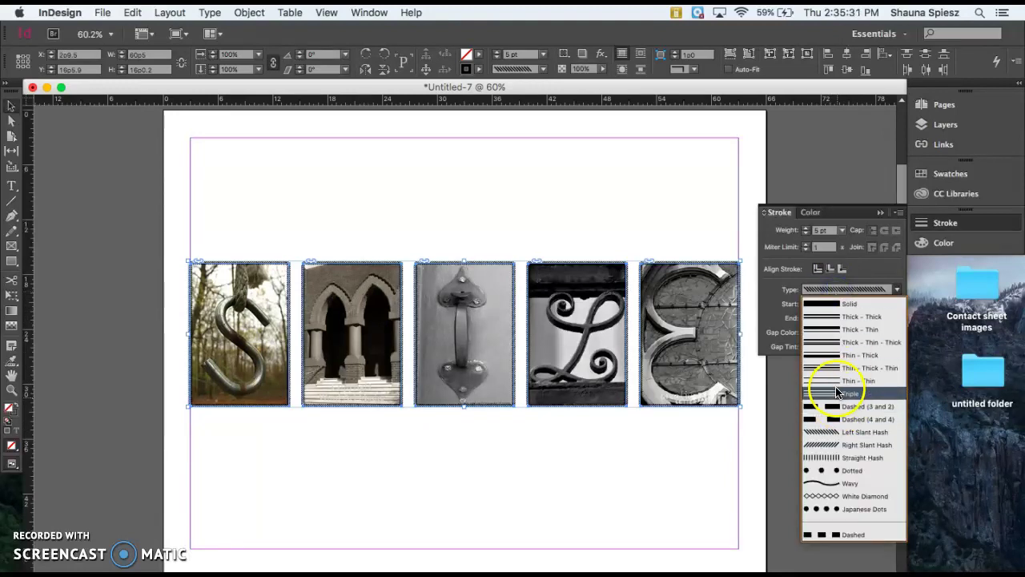
{"action": "left_click", "coordinate": [852, 318]}
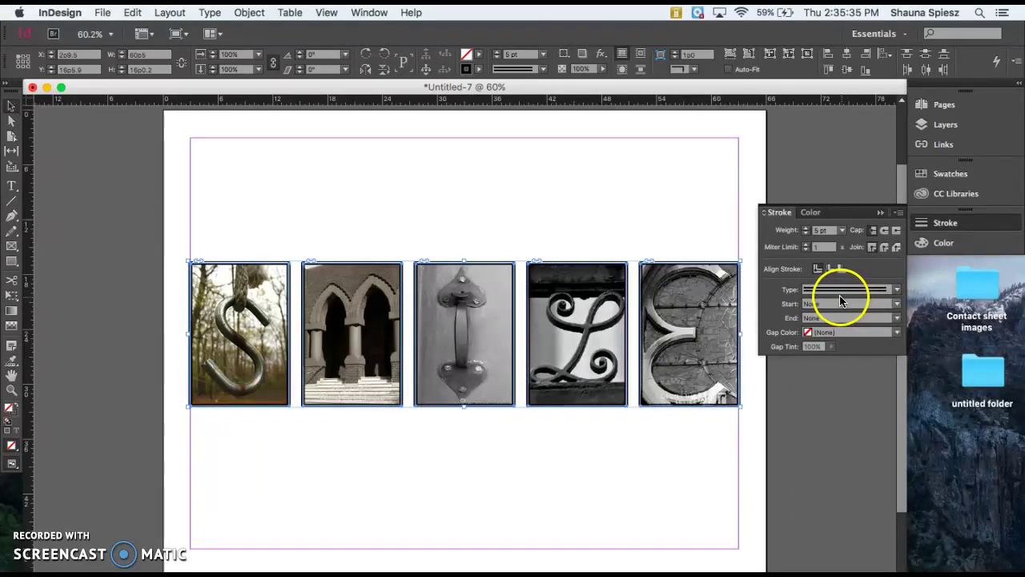
{"action": "left_click", "coordinate": [838, 290]}
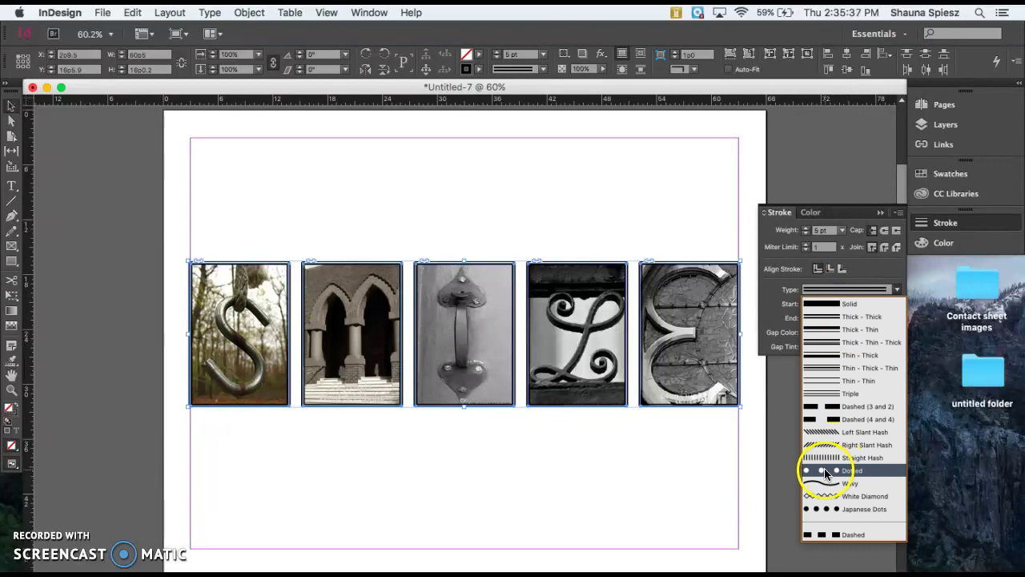
{"action": "left_click", "coordinate": [828, 495]}
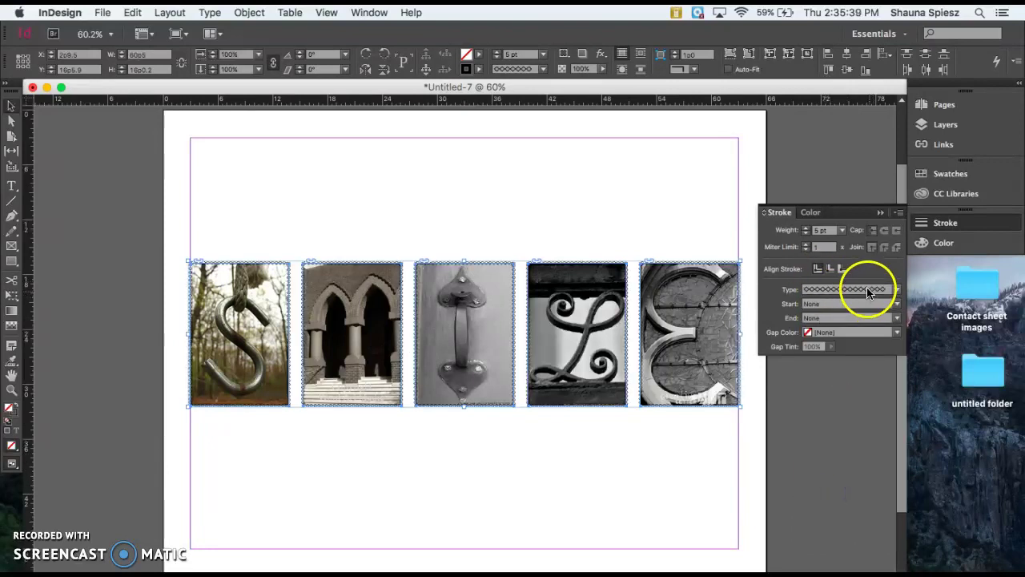
{"action": "left_click", "coordinate": [868, 292]}
{"action": "left_click", "coordinate": [852, 478]}
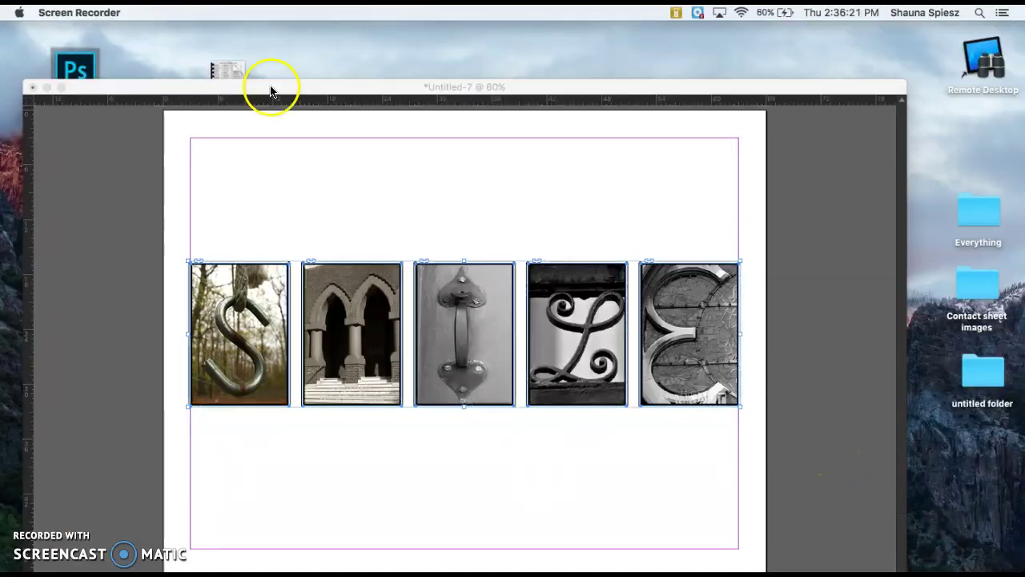
{"action": "left_click", "coordinate": [270, 89]}
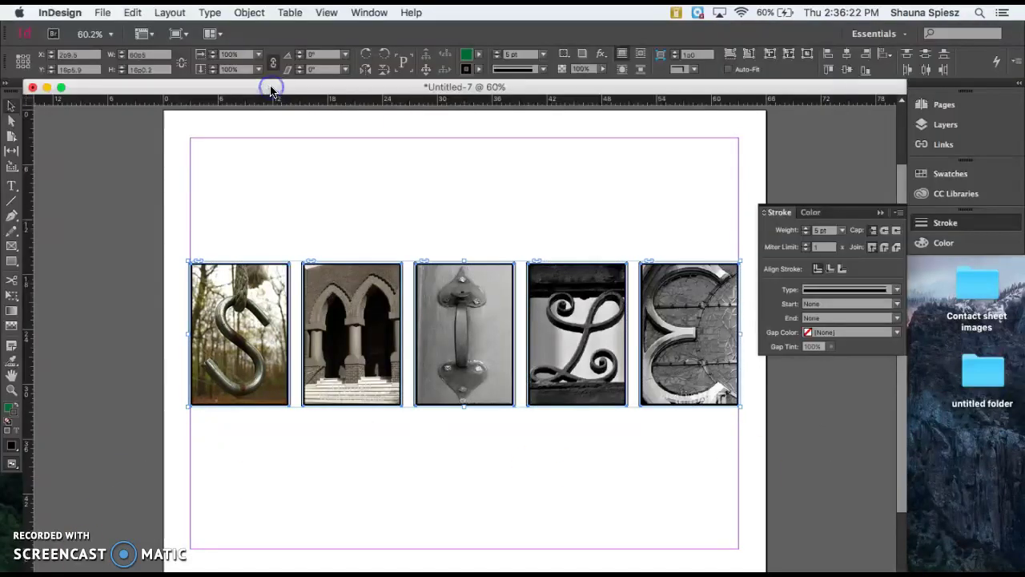
{"action": "left_click", "coordinate": [242, 364]}
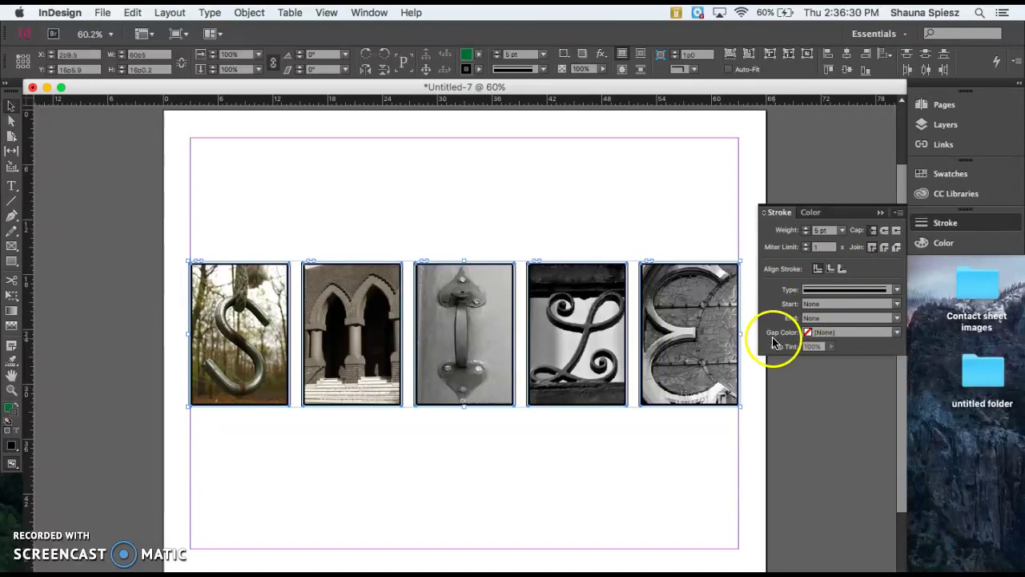
{"action": "left_click", "coordinate": [821, 290]}
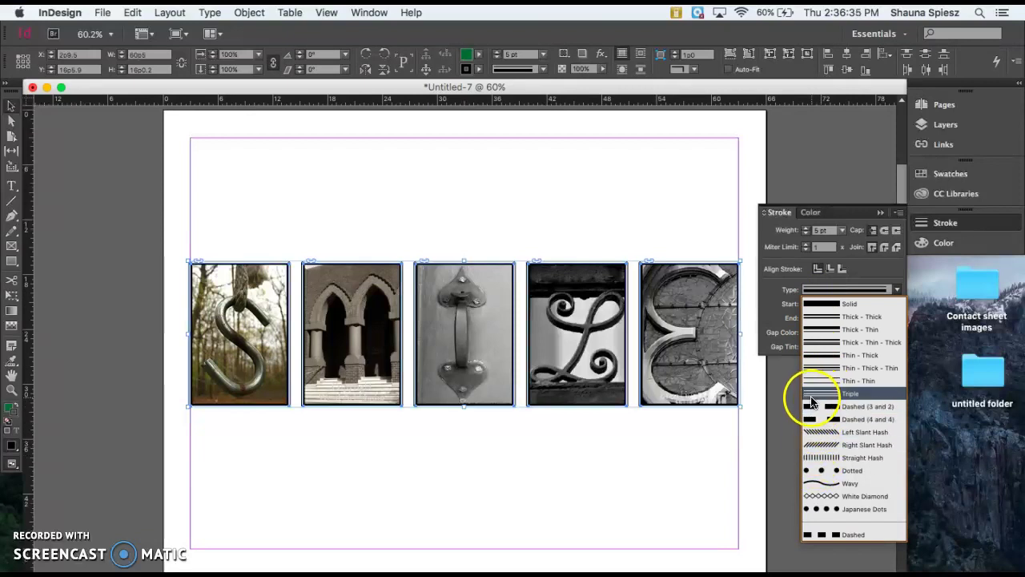
{"action": "left_click", "coordinate": [785, 353]}
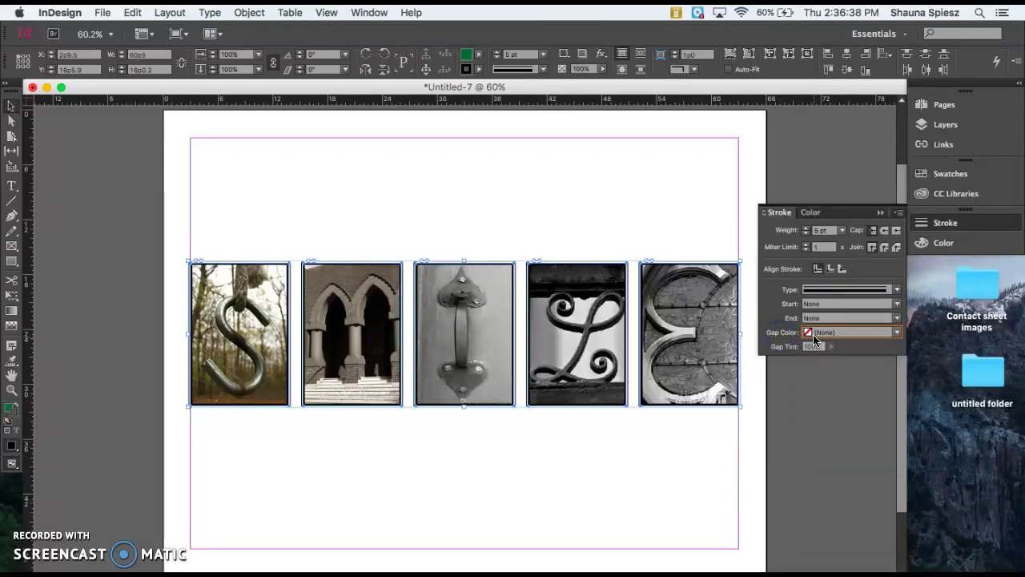
- Try the C=100 M=0 Y=0 K=0 gap color in the frames' stroke, and set it back to None
{"action": "left_click", "coordinate": [814, 332]}
{"action": "left_click", "coordinate": [813, 398]}
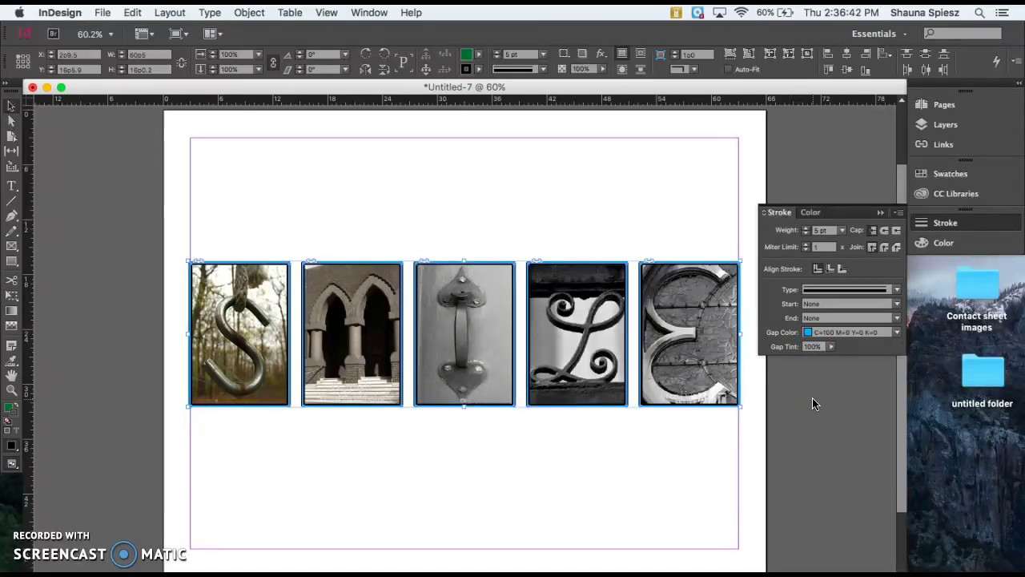
{"action": "left_click", "coordinate": [845, 332]}
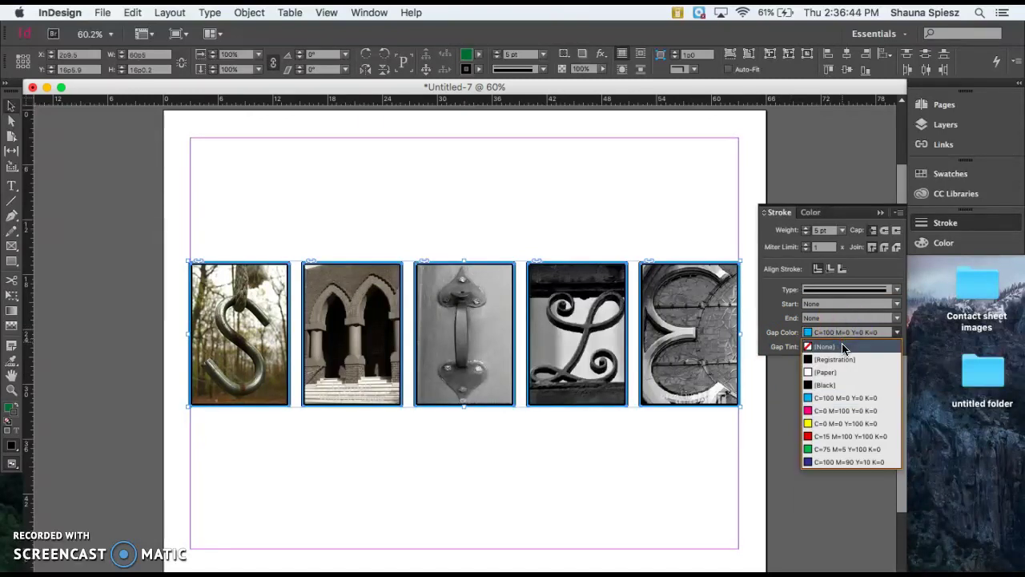
{"action": "left_click", "coordinate": [843, 346]}
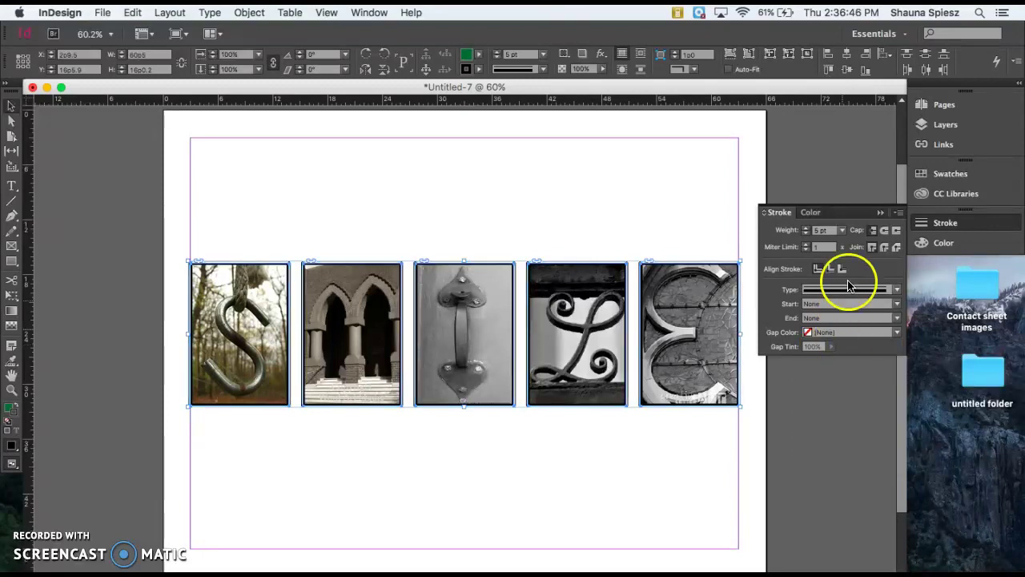
- Make the stroke color active and pick a dark blue of C=100 M=89 Y=0 K=38 from the color spectrum for the frames
{"action": "left_click", "coordinate": [812, 213]}
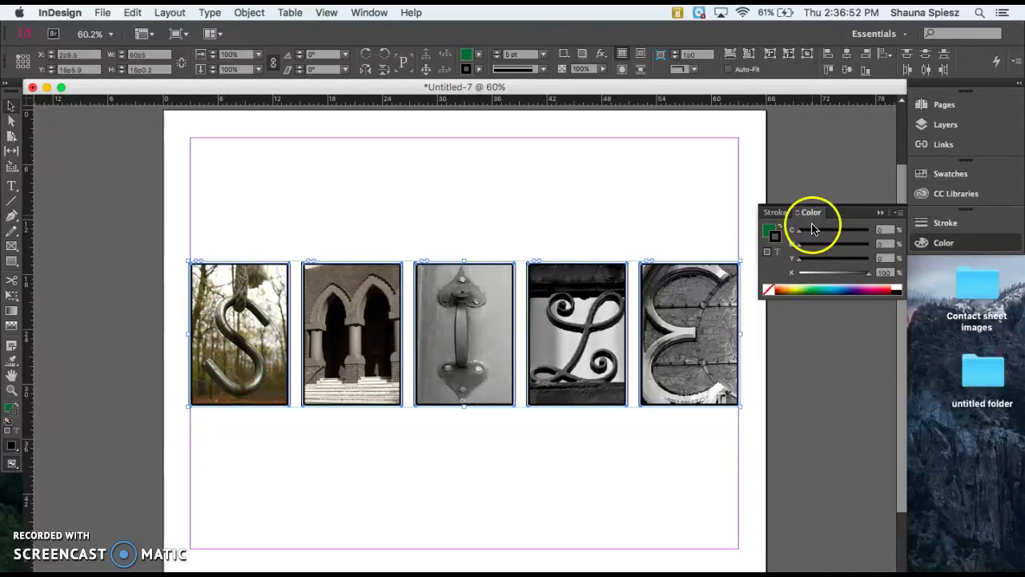
{"action": "left_click", "coordinate": [796, 270]}
{"action": "left_click", "coordinate": [789, 241]}
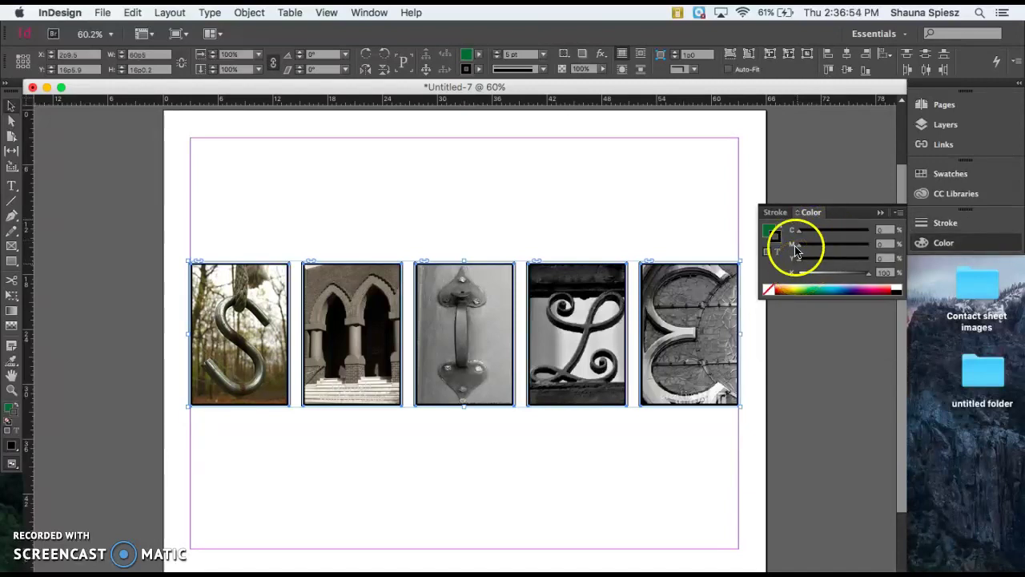
{"action": "left_click", "coordinate": [775, 247]}
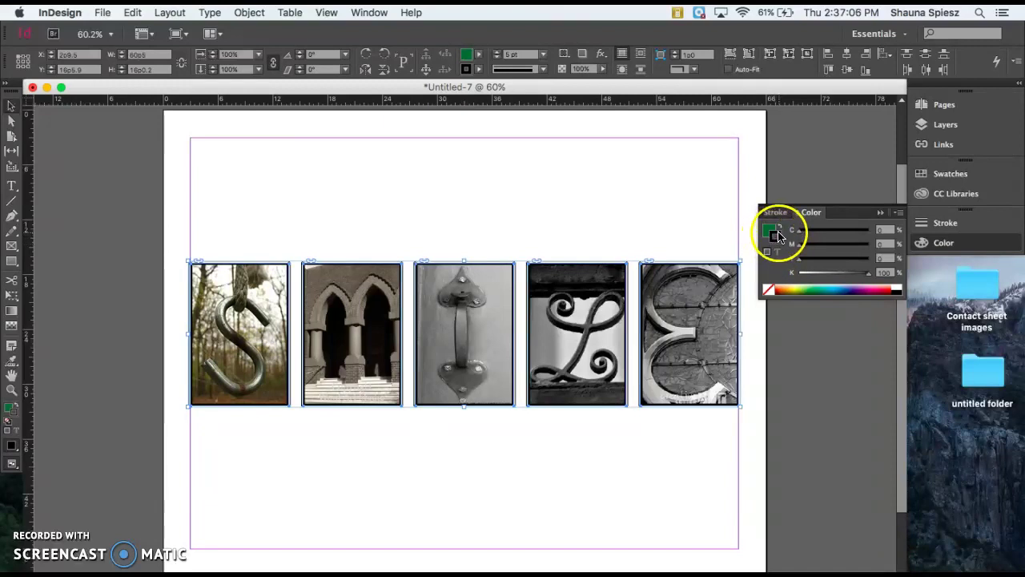
{"action": "left_click", "coordinate": [770, 231]}
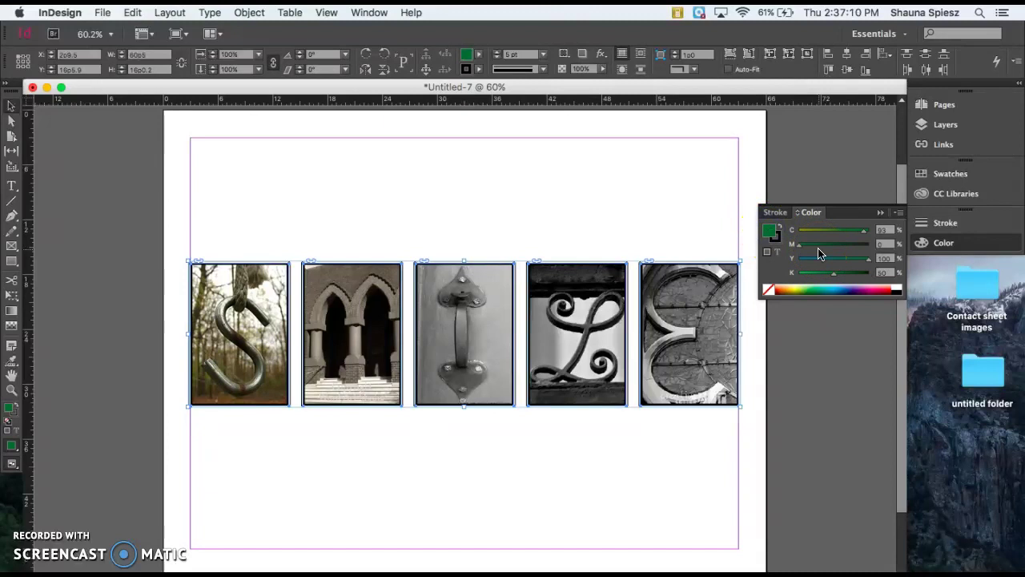
{"action": "left_click", "coordinate": [777, 244]}
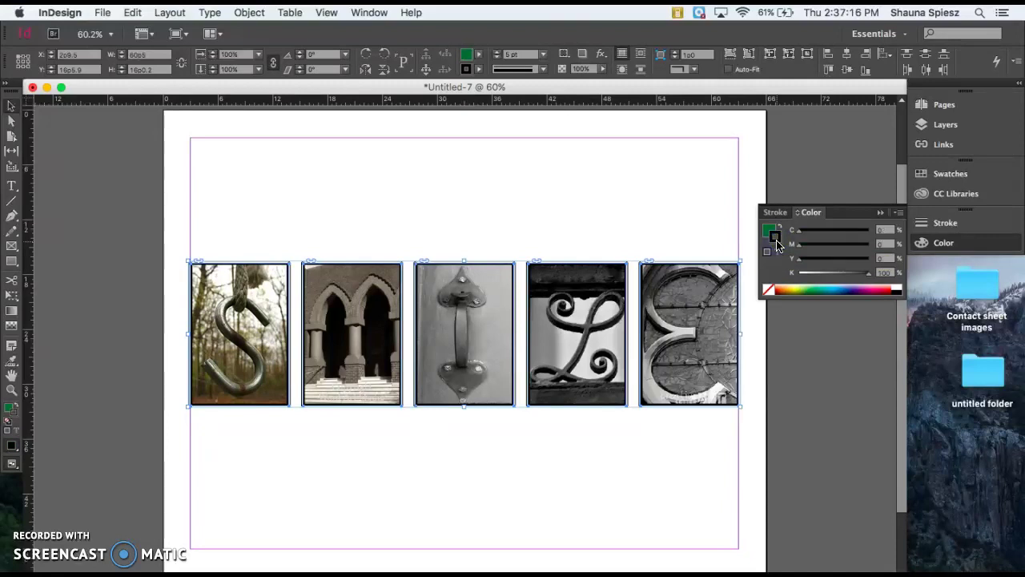
{"action": "left_click", "coordinate": [838, 290]}
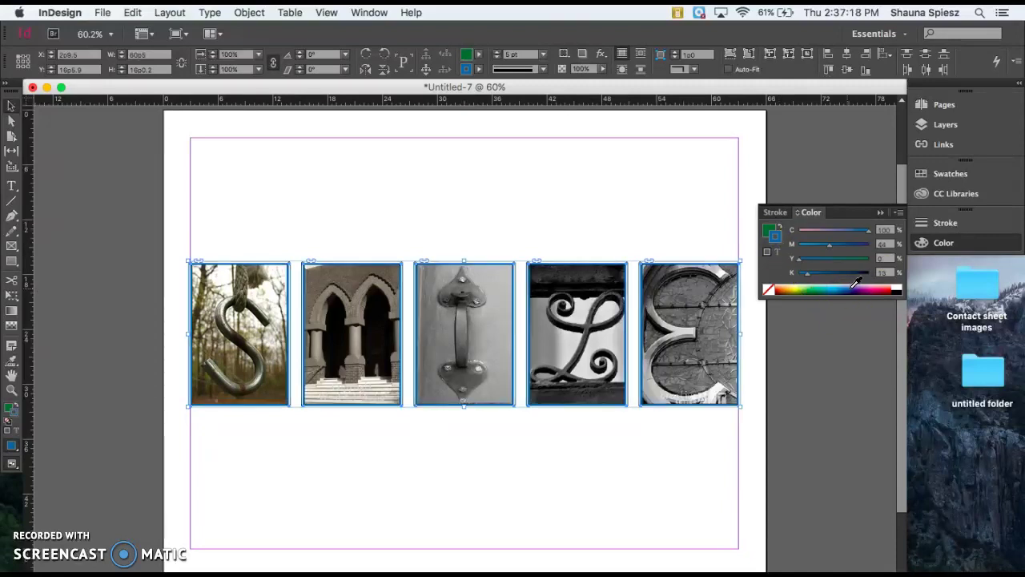
{"action": "left_click", "coordinate": [852, 288]}
{"action": "left_click", "coordinate": [856, 286]}
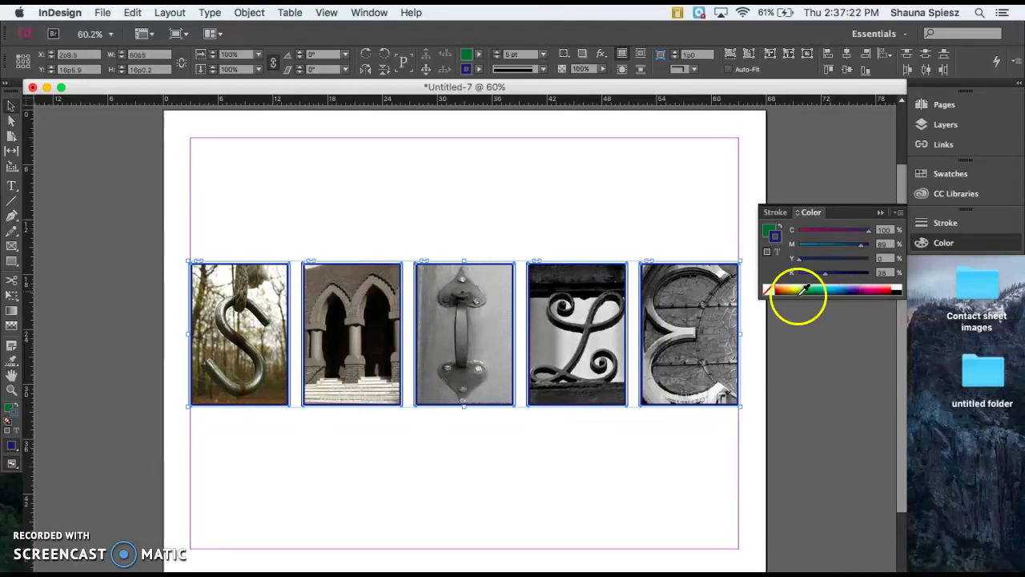
- Darken the blue stroke by setting its black value to 48% and deselect the frames
{"action": "left_click_drag", "start_coordinate": [825, 272], "coordinate": [833, 276]}
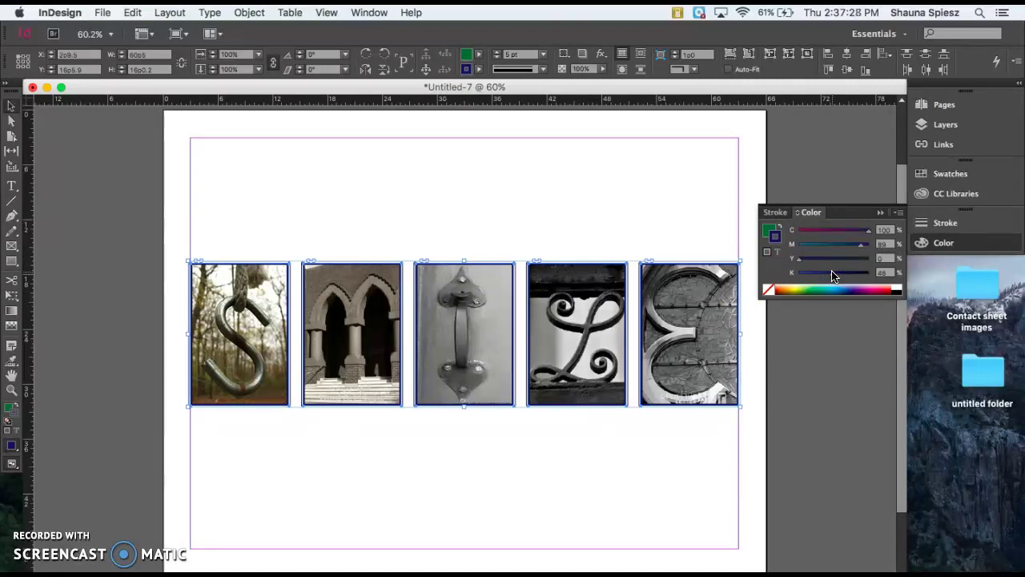
{"action": "left_click", "coordinate": [881, 215]}
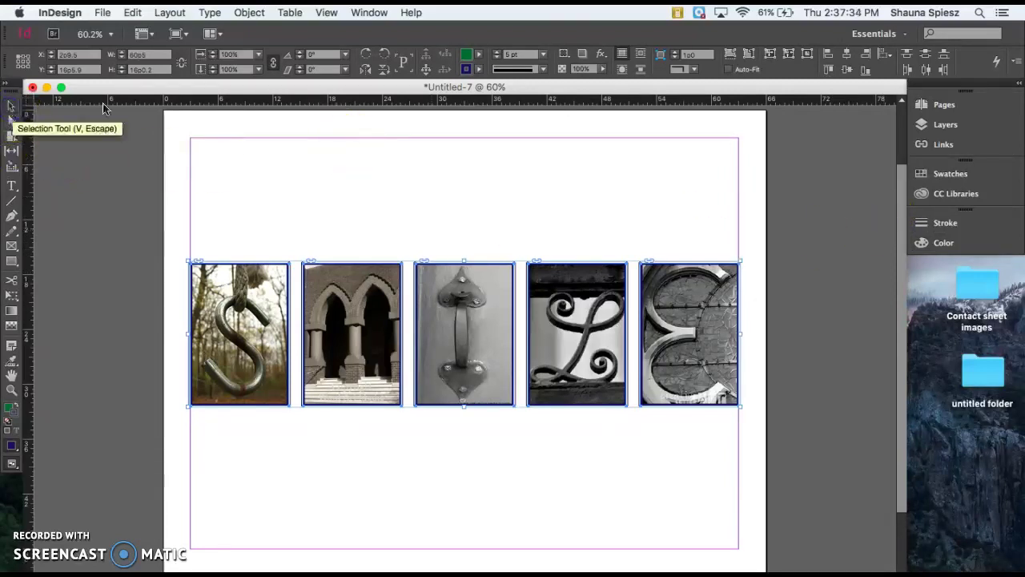
{"action": "left_click", "coordinate": [278, 207]}
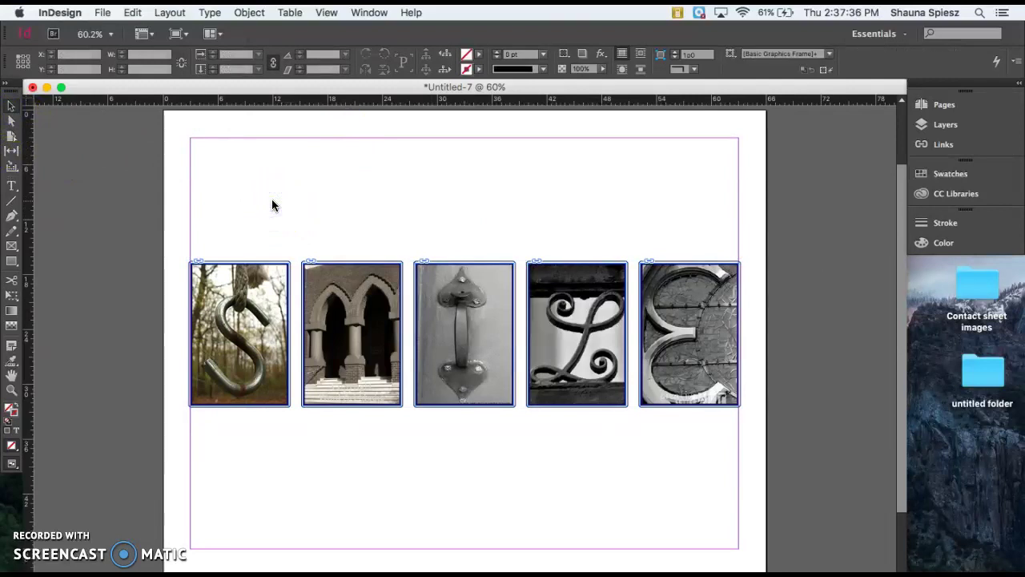
- Activate the Rectangle tool, not the Rectangle Frame tool, with nothing selected on the page
{"action": "left_click", "coordinate": [273, 206]}
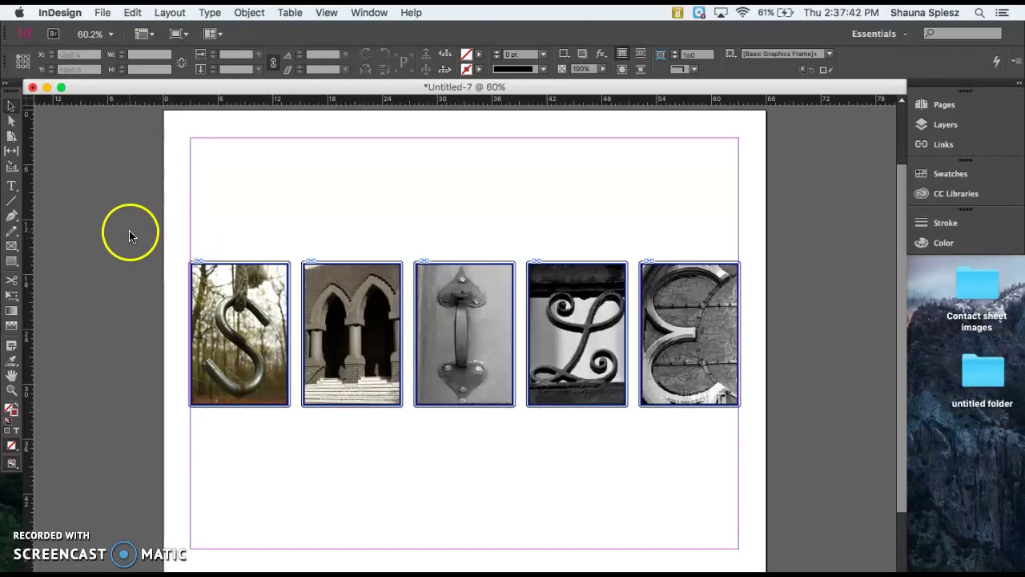
{"action": "left_click", "coordinate": [10, 265]}
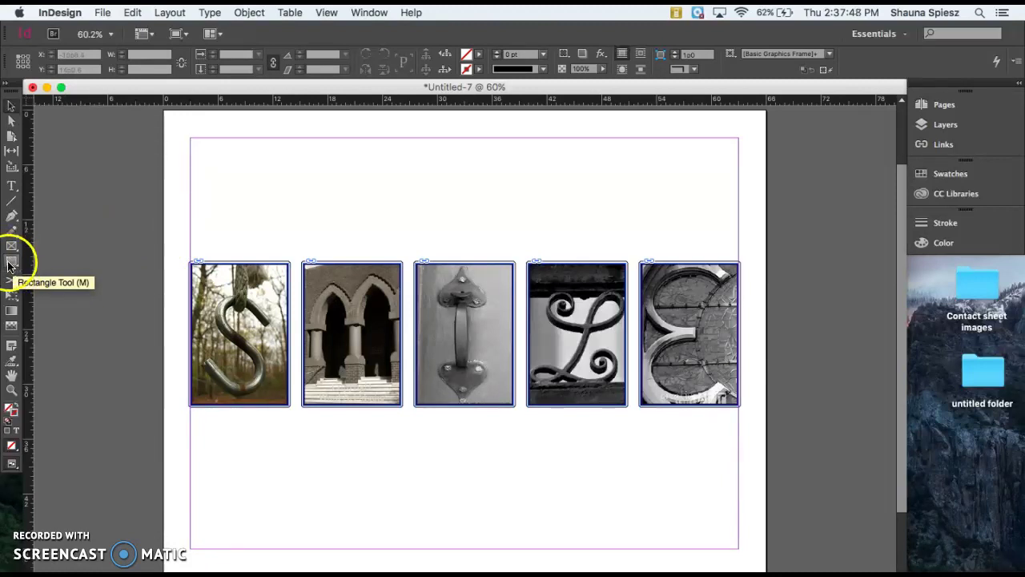
{"action": "left_click", "coordinate": [12, 266]}
{"action": "left_click", "coordinate": [13, 247]}
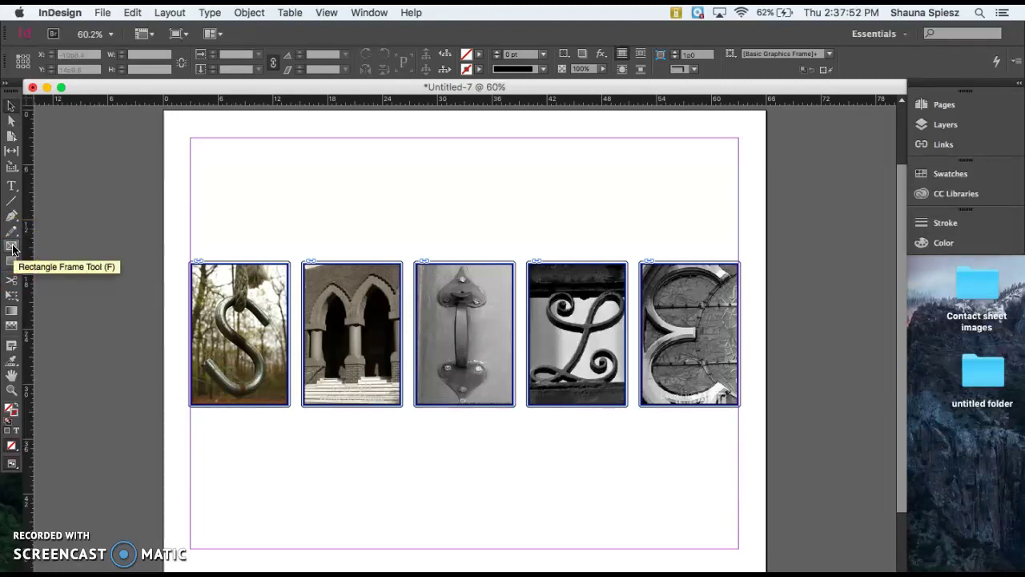
{"action": "left_click", "coordinate": [13, 261]}
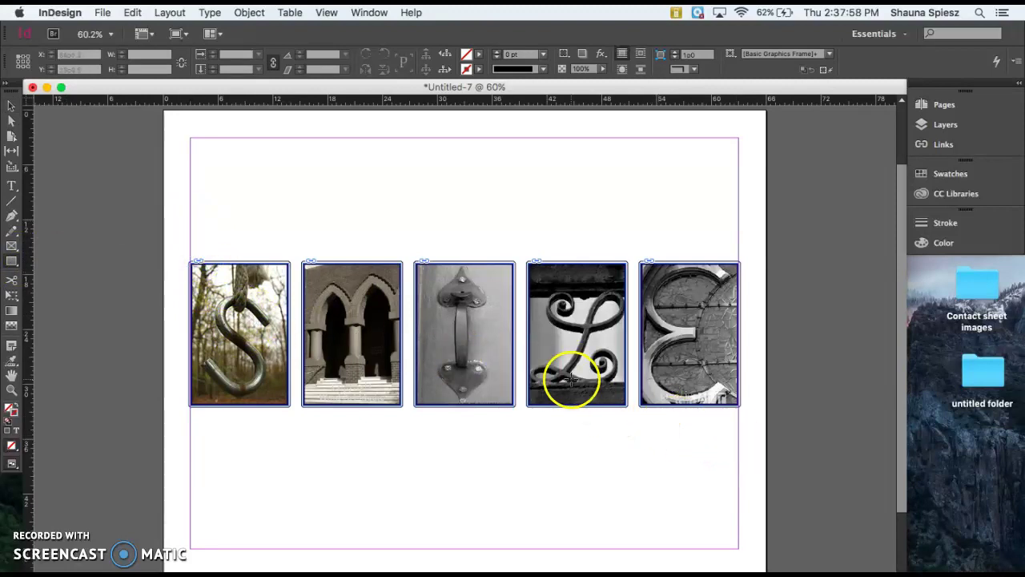
- Add a new layer and move it below Layer 1 in the layer order
{"action": "left_click", "coordinate": [981, 128]}
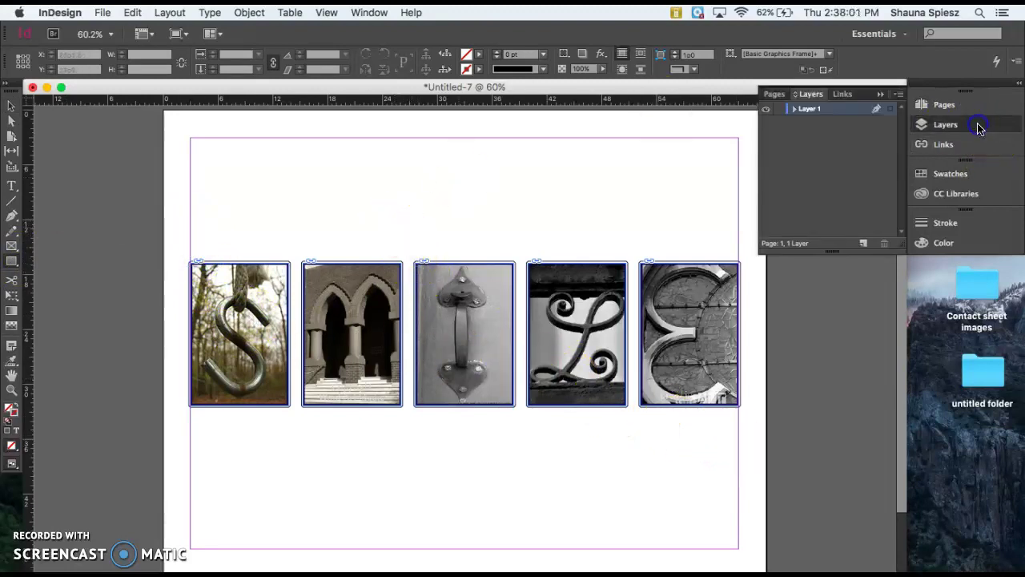
{"action": "left_click", "coordinate": [865, 242]}
{"action": "left_click", "coordinate": [852, 114]}
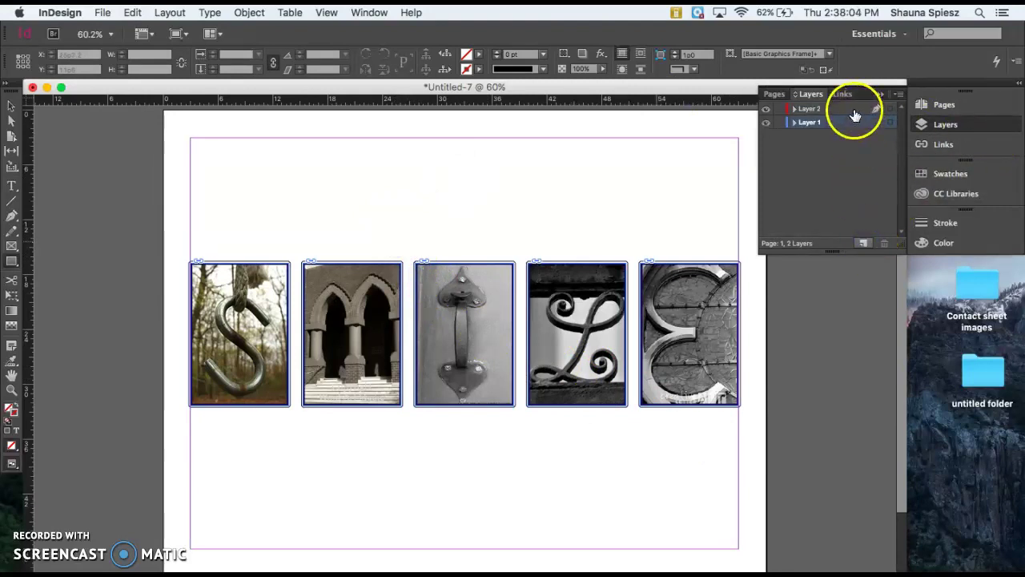
{"action": "left_click", "coordinate": [853, 111]}
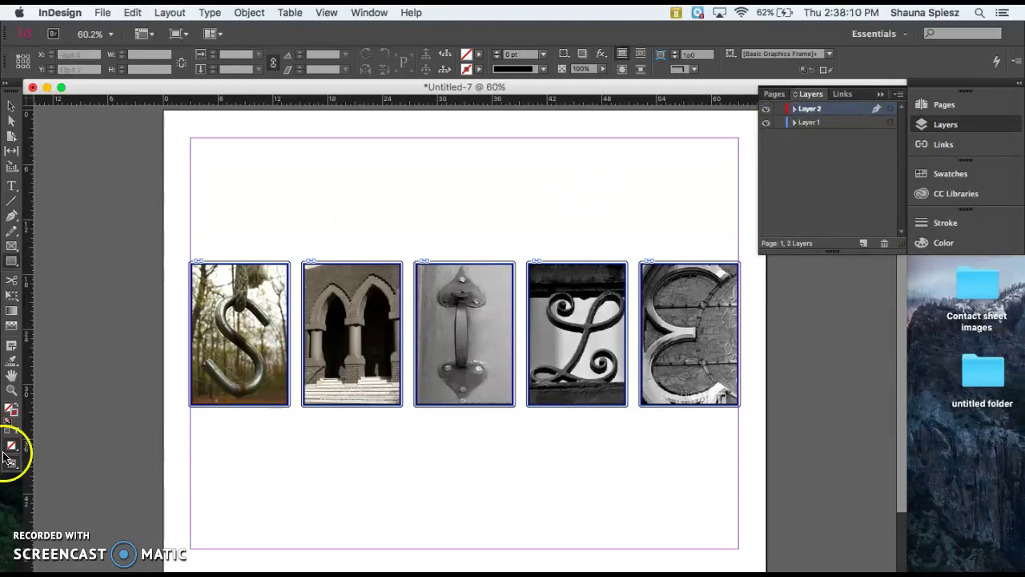
{"action": "left_click", "coordinate": [240, 88]}
{"action": "left_click", "coordinate": [853, 81]}
{"action": "left_click_drag", "start_coordinate": [797, 112], "coordinate": [820, 125]}
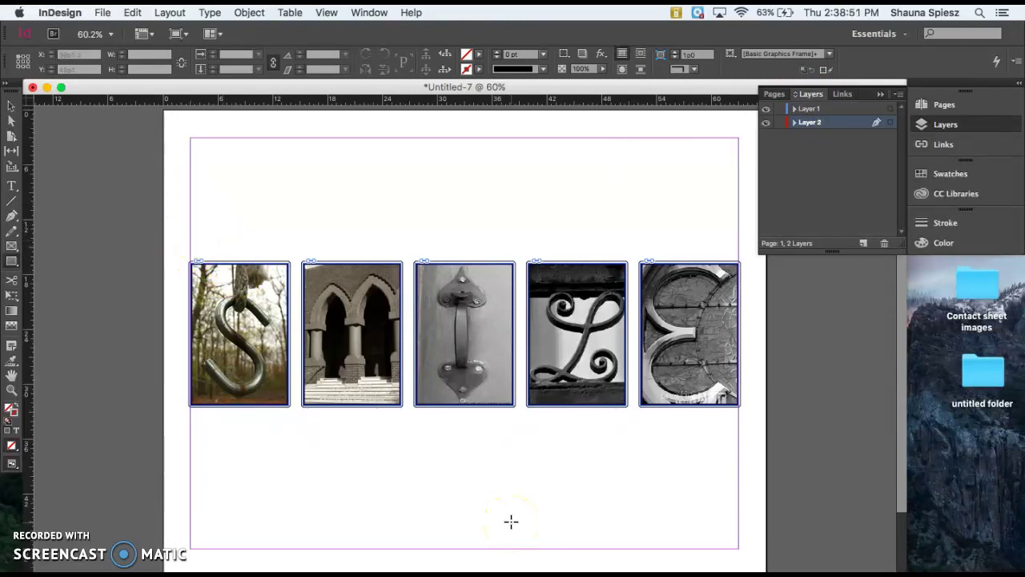
- Rename Layer 2 as background and lock Layer 1
{"action": "double_click", "coordinate": [811, 123]}
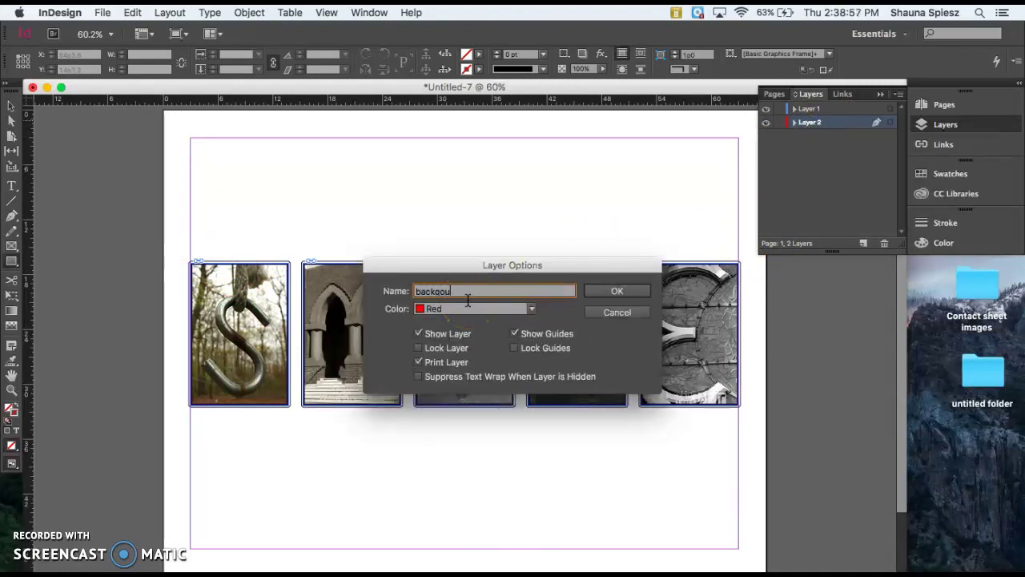
{"action": "type", "text": "background"}
{"action": "left_click", "coordinate": [616, 291]}
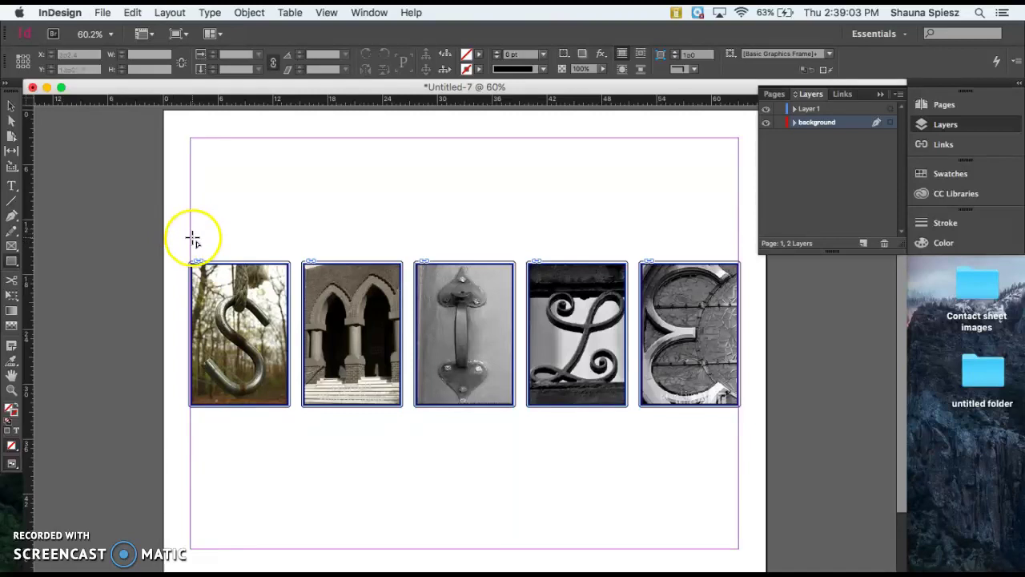
{"action": "left_click", "coordinate": [778, 109]}
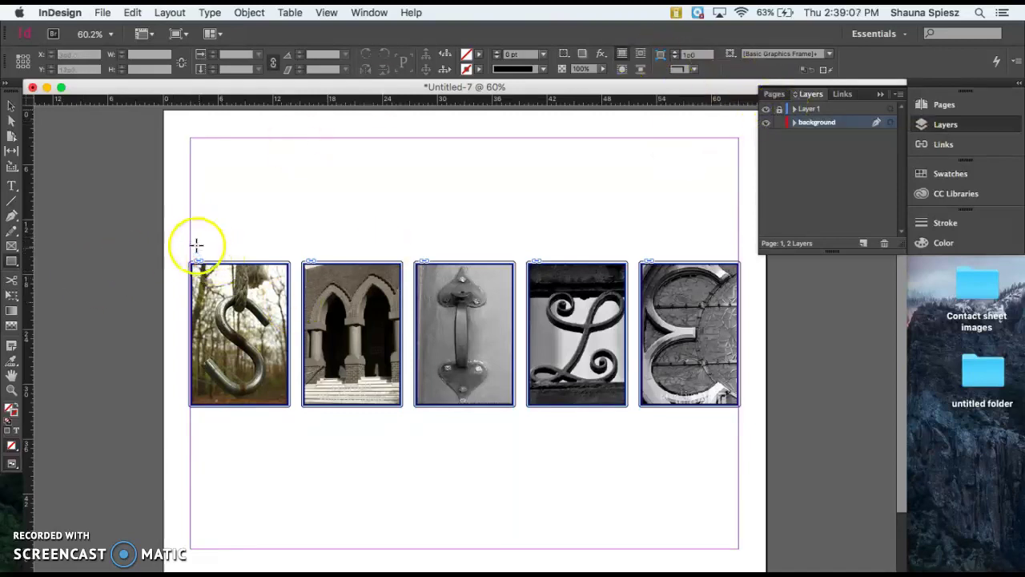
- Draw a rectangle about 60p5 by 26p0 behind the five letter images and fill it with a pale blue from the color spectrum
{"action": "left_click_drag", "start_coordinate": [192, 232], "coordinate": [741, 467]}
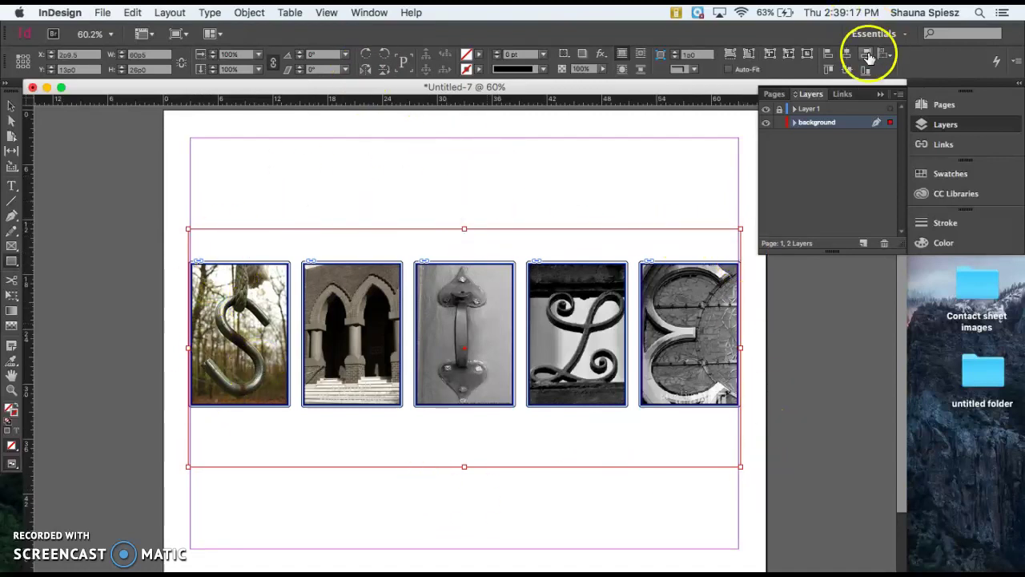
{"action": "left_click", "coordinate": [944, 244]}
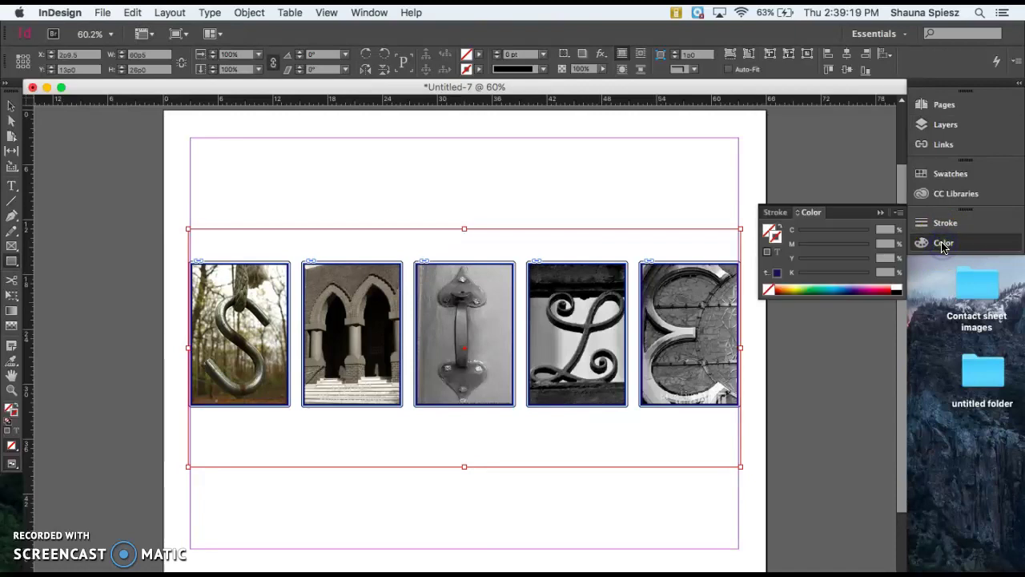
{"action": "left_click", "coordinate": [774, 237]}
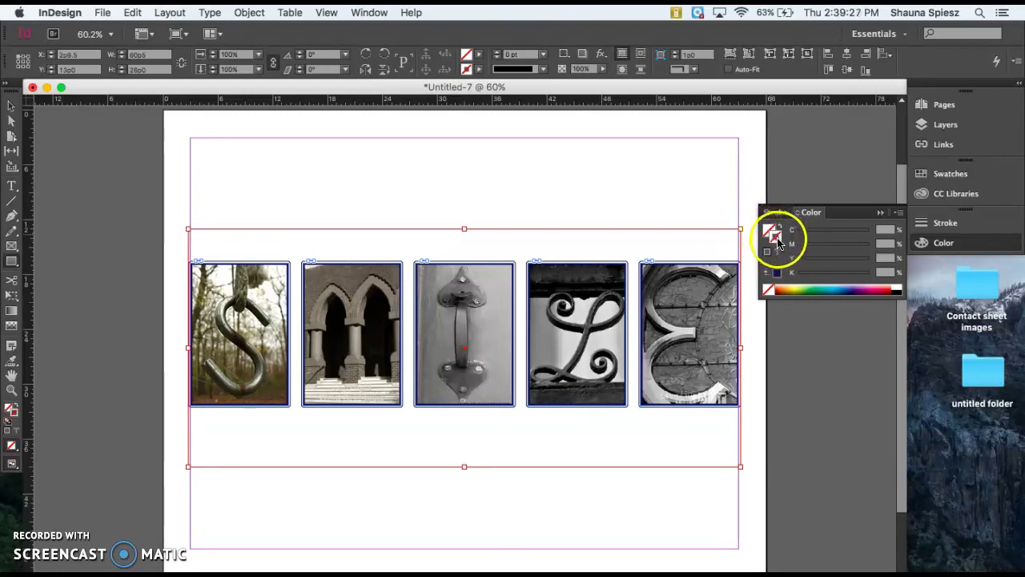
{"action": "left_click", "coordinate": [779, 233]}
{"action": "left_click", "coordinate": [771, 232]}
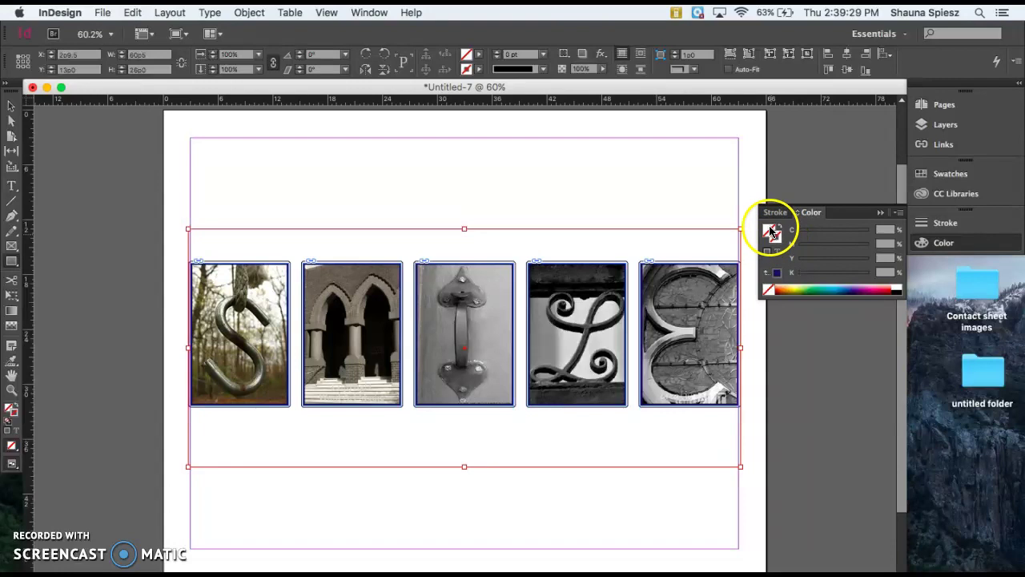
{"action": "left_click", "coordinate": [772, 234]}
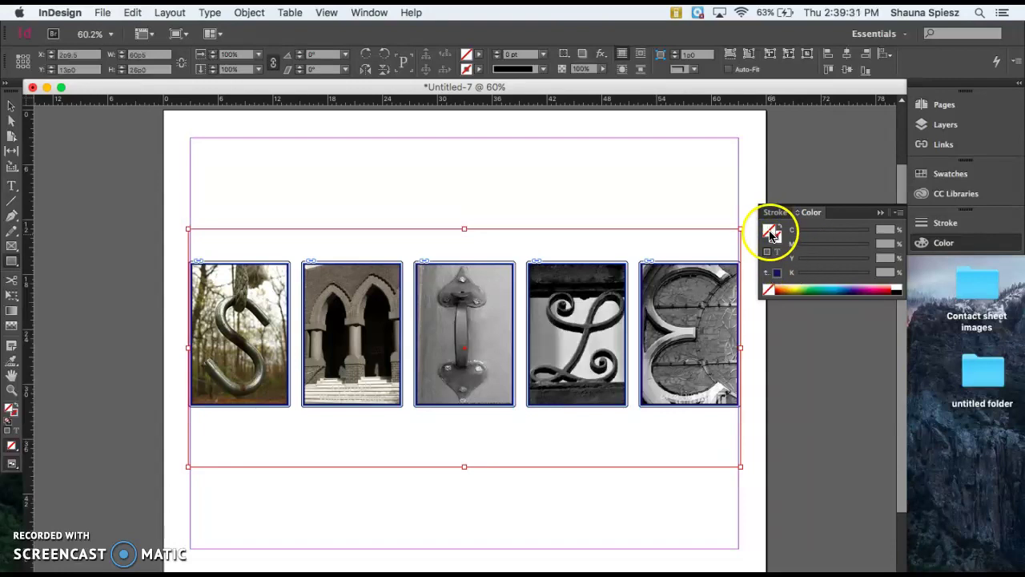
{"action": "left_click", "coordinate": [825, 291]}
{"action": "left_click", "coordinate": [834, 290]}
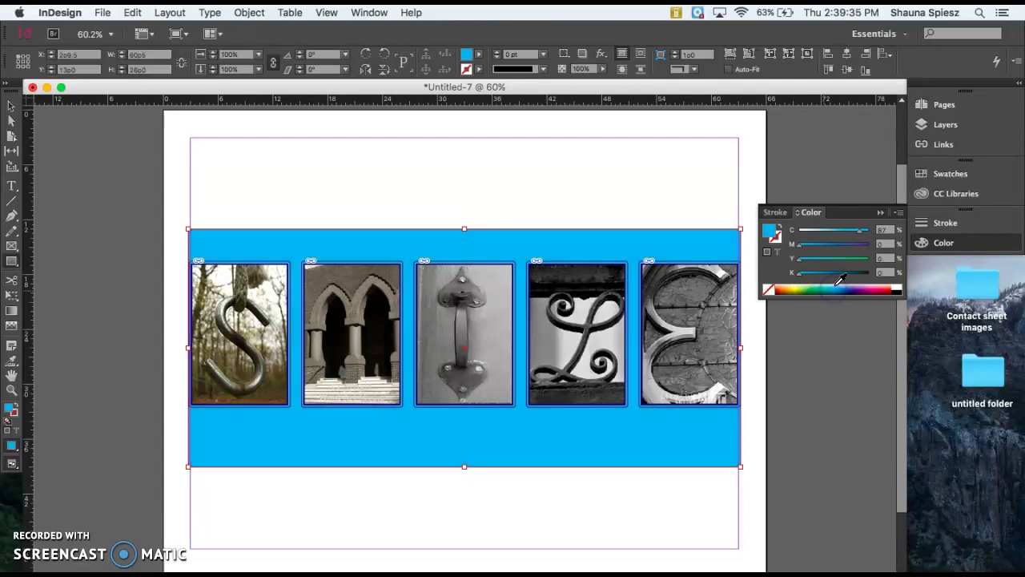
{"action": "left_click", "coordinate": [832, 286]}
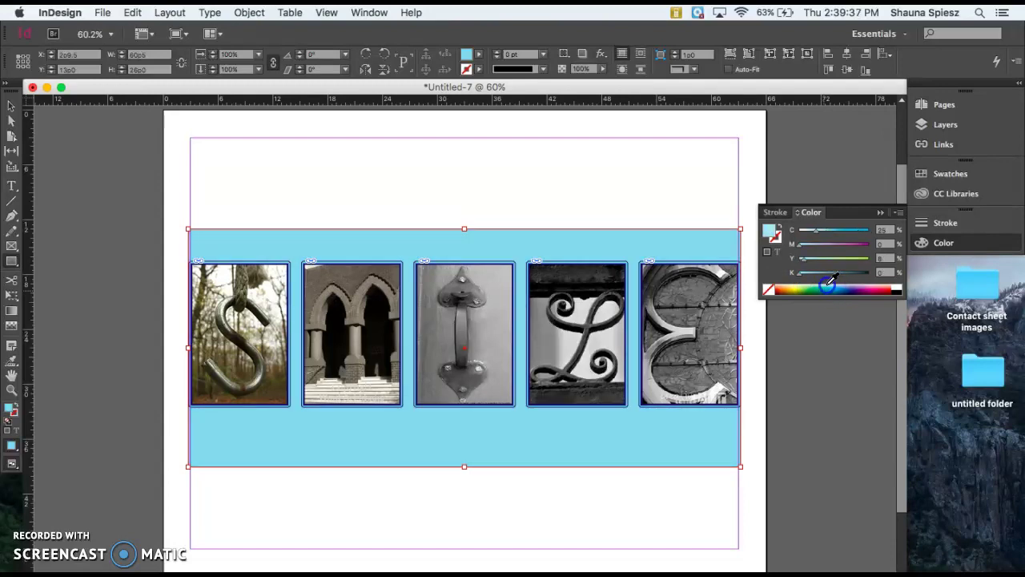
{"action": "left_click", "coordinate": [830, 284]}
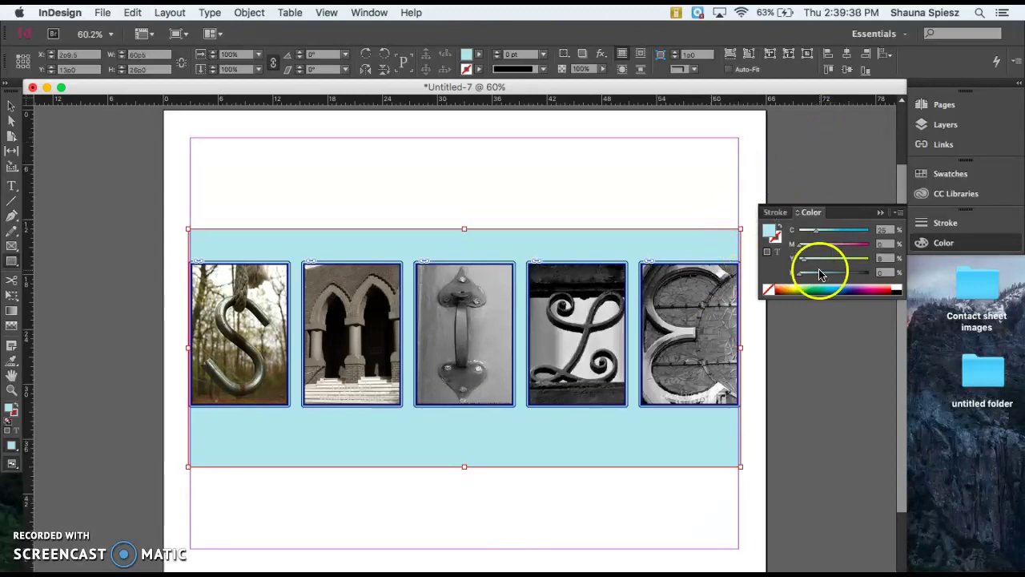
- Give the background rectangle a dark blue stroke of C=100 M=96 Y=0 K=62 from the color spectrum
{"action": "left_click", "coordinate": [779, 237]}
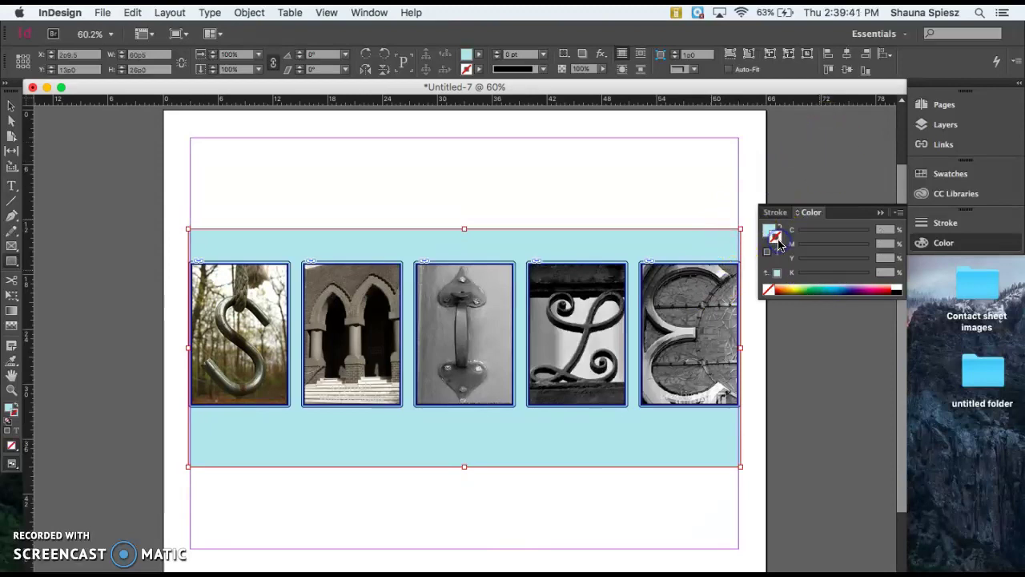
{"action": "left_click", "coordinate": [853, 293]}
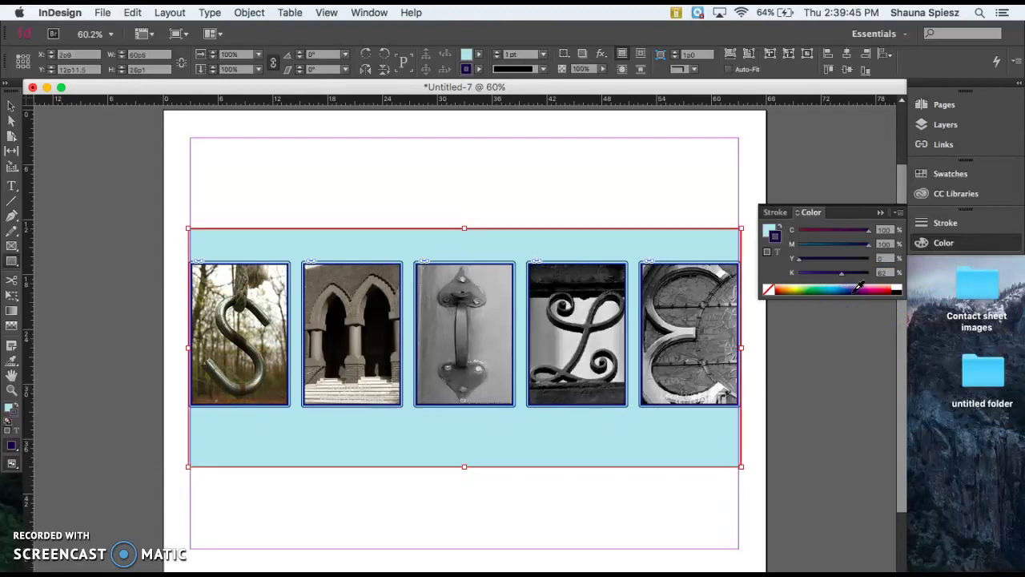
{"action": "left_click", "coordinate": [777, 236]}
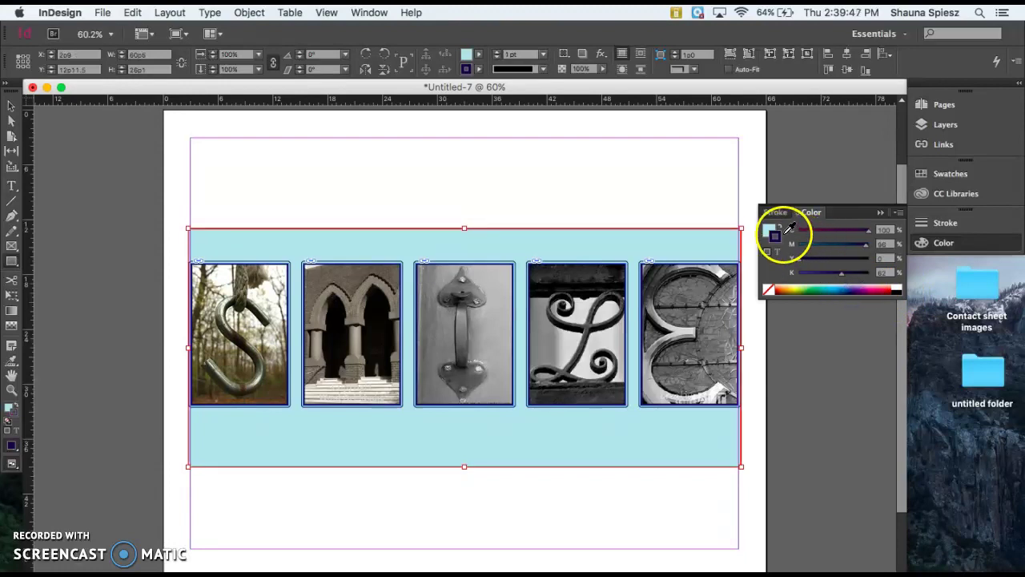
- Set the background rectangle's stroke weight to 6 pt
{"action": "left_click", "coordinate": [775, 211]}
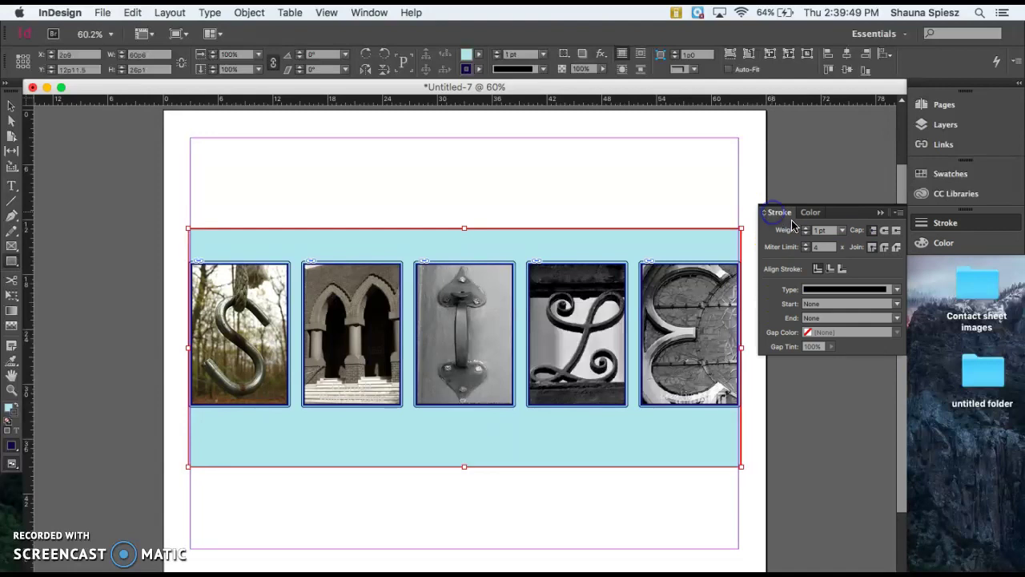
{"action": "left_click", "coordinate": [807, 228]}
{"action": "left_click", "coordinate": [807, 229]}
{"action": "left_click", "coordinate": [806, 229]}
{"action": "left_click", "coordinate": [807, 229]}
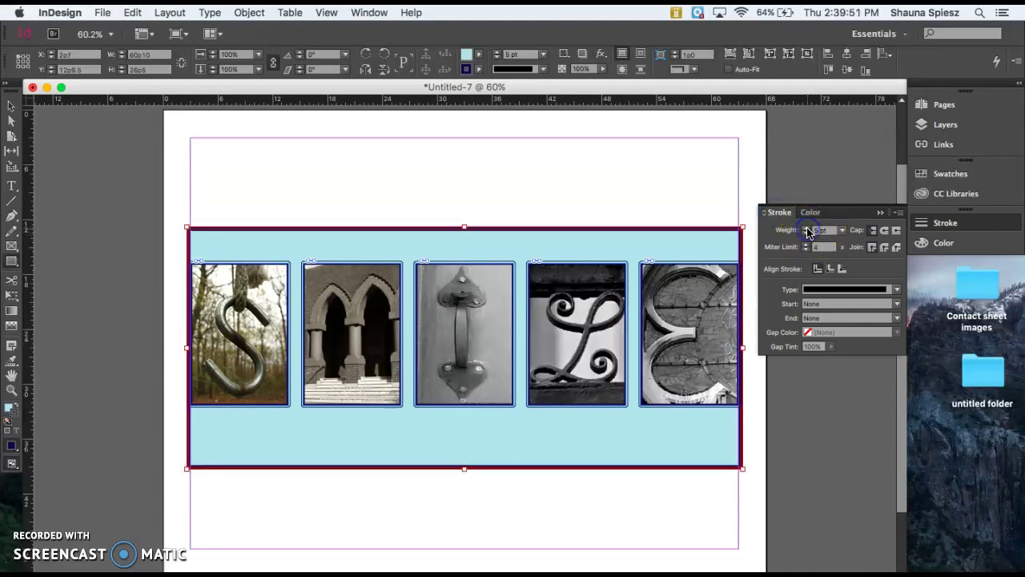
{"action": "left_click", "coordinate": [807, 229]}
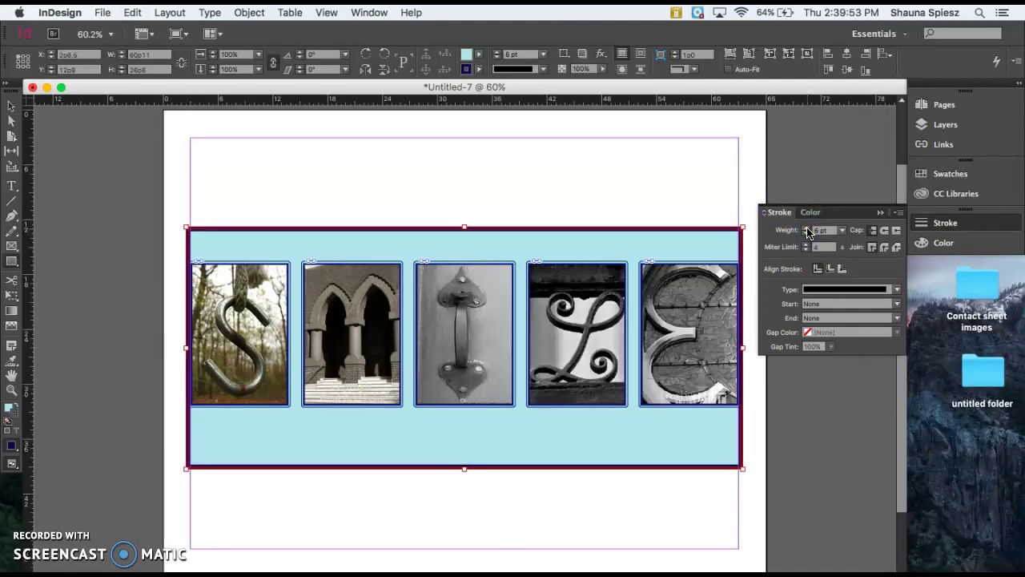
{"action": "left_click", "coordinate": [880, 212]}
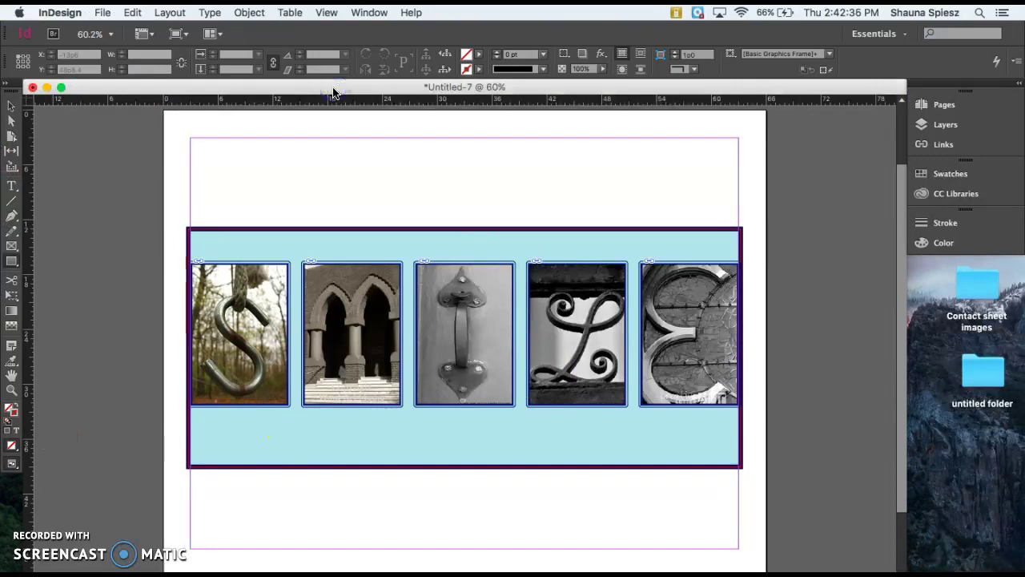
- Add a third layer to the document and lock the background layer
{"action": "left_click", "coordinate": [941, 126]}
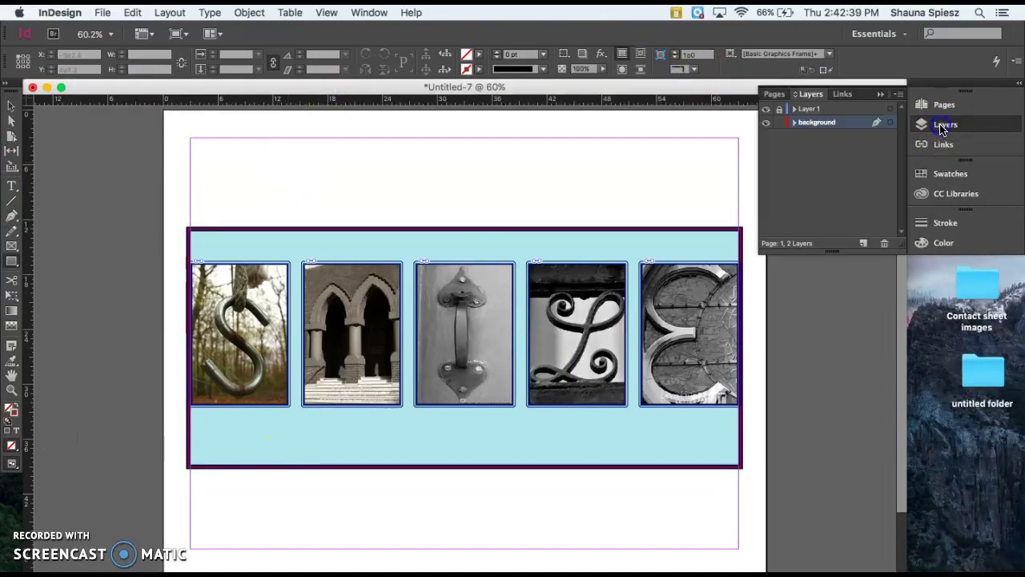
{"action": "left_click", "coordinate": [862, 244]}
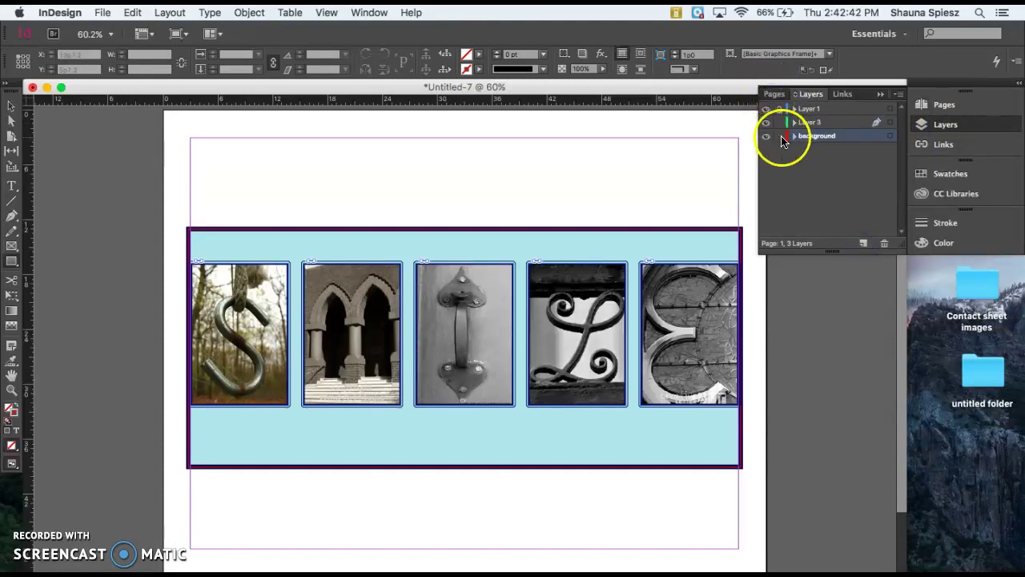
{"action": "left_click", "coordinate": [779, 137]}
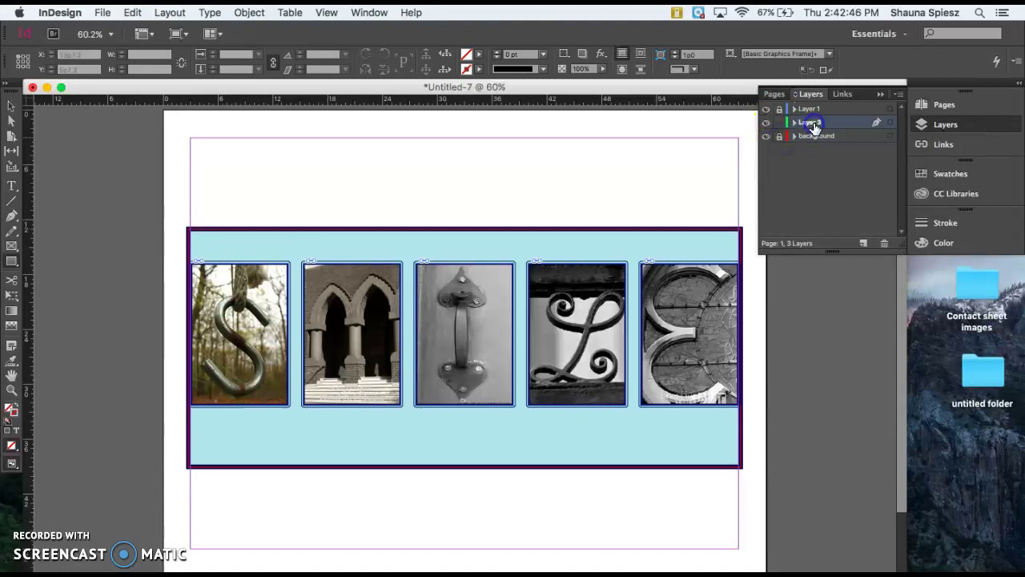
- Move Layer 3 below the background layer and rename it as Texture
{"action": "left_click_drag", "start_coordinate": [810, 129], "coordinate": [813, 138]}
{"action": "double_click", "coordinate": [811, 137]}
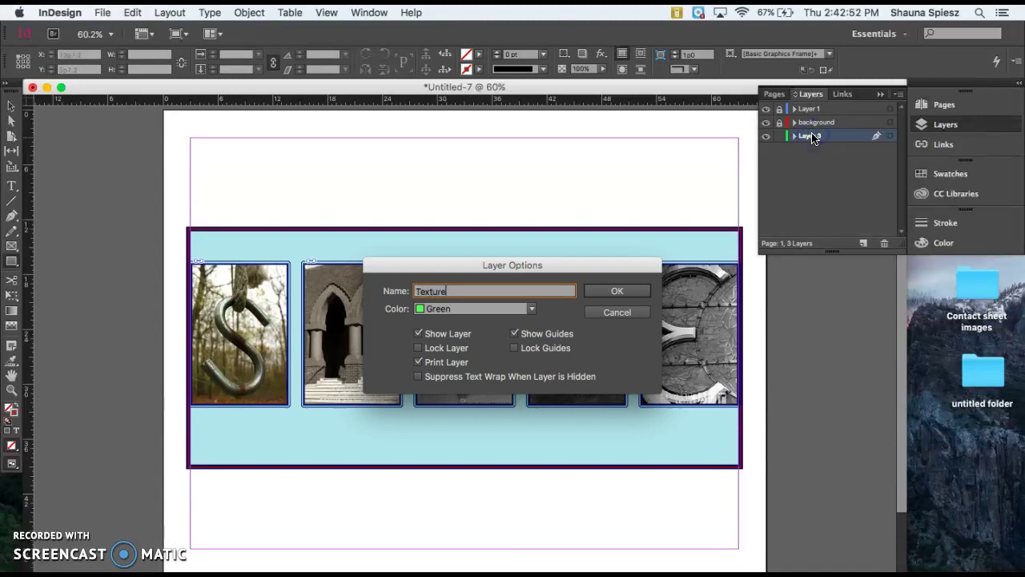
{"action": "left_click", "coordinate": [623, 291]}
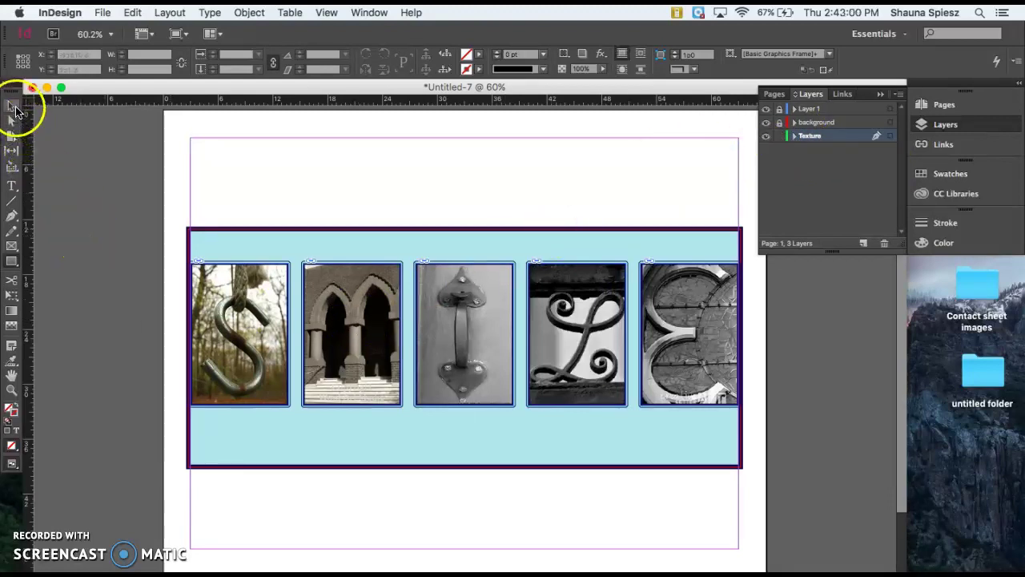
- Draw a rectangle frame of 66p0 by 51p0 covering the whole page on the Texture layer, and switch to the Selection tool
{"action": "left_click", "coordinate": [11, 246]}
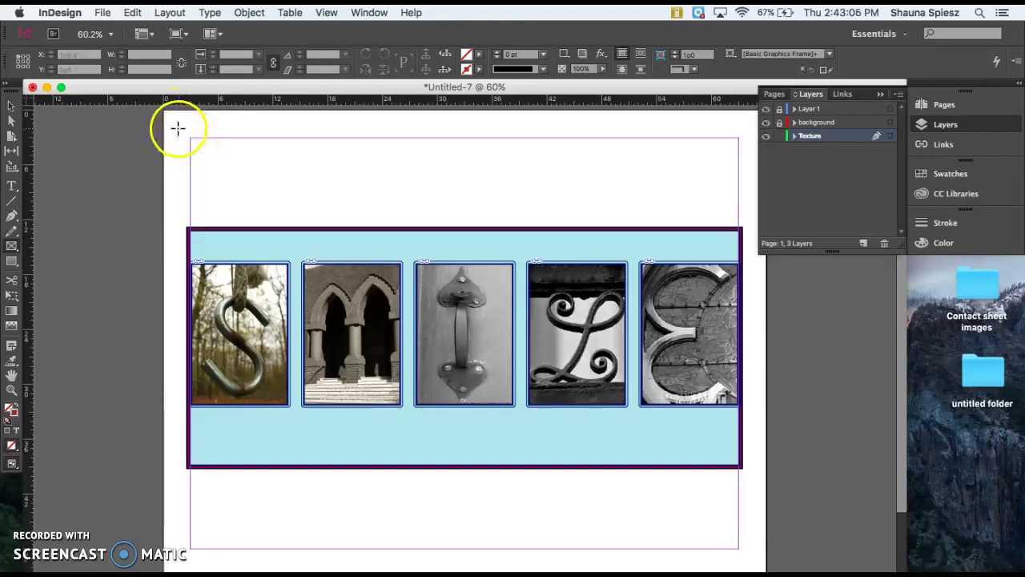
{"action": "left_click_drag", "start_coordinate": [163, 114], "coordinate": [779, 555]}
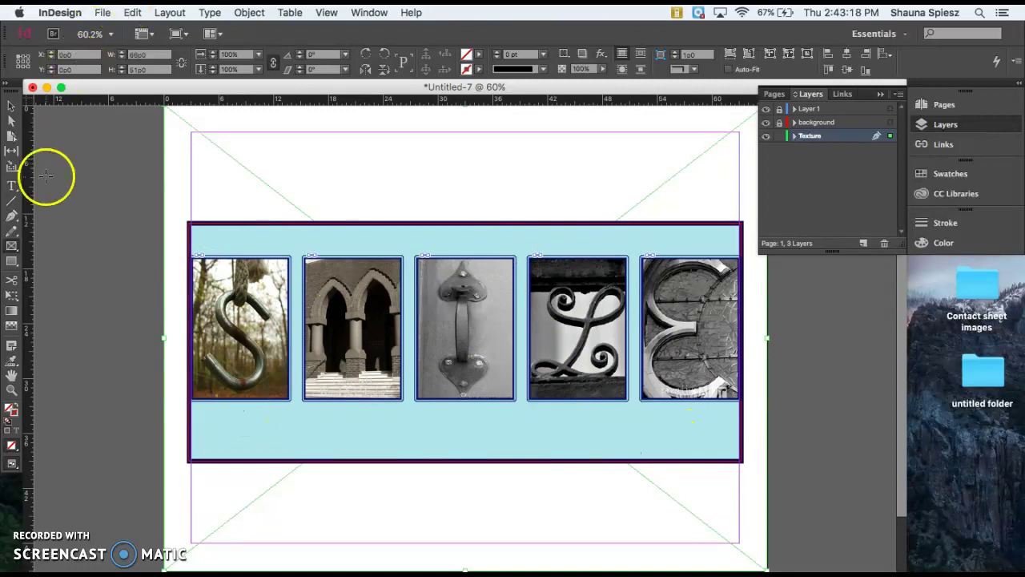
{"action": "left_click", "coordinate": [13, 107]}
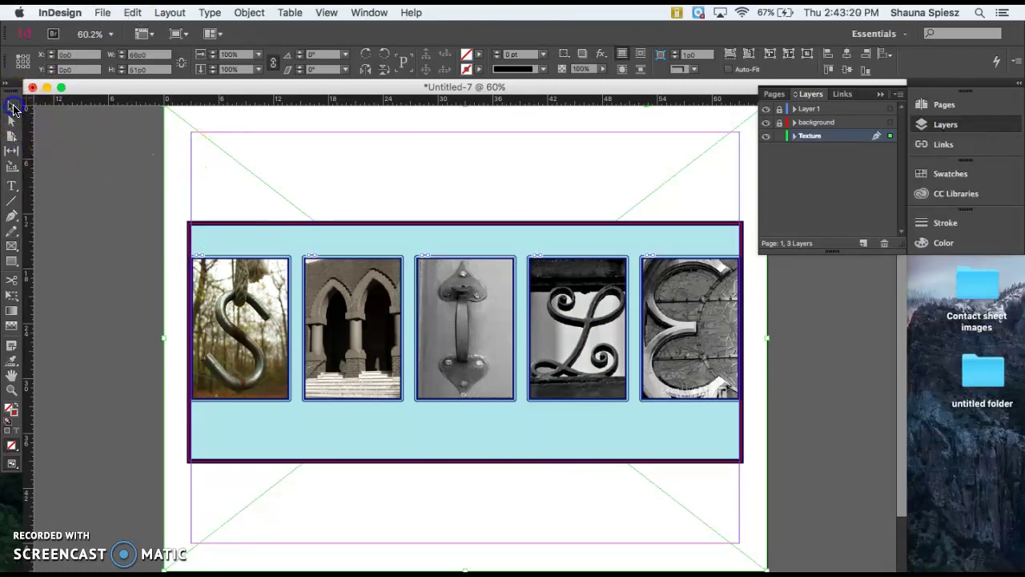
{"action": "left_click", "coordinate": [255, 167]}
{"action": "left_click", "coordinate": [185, 89]}
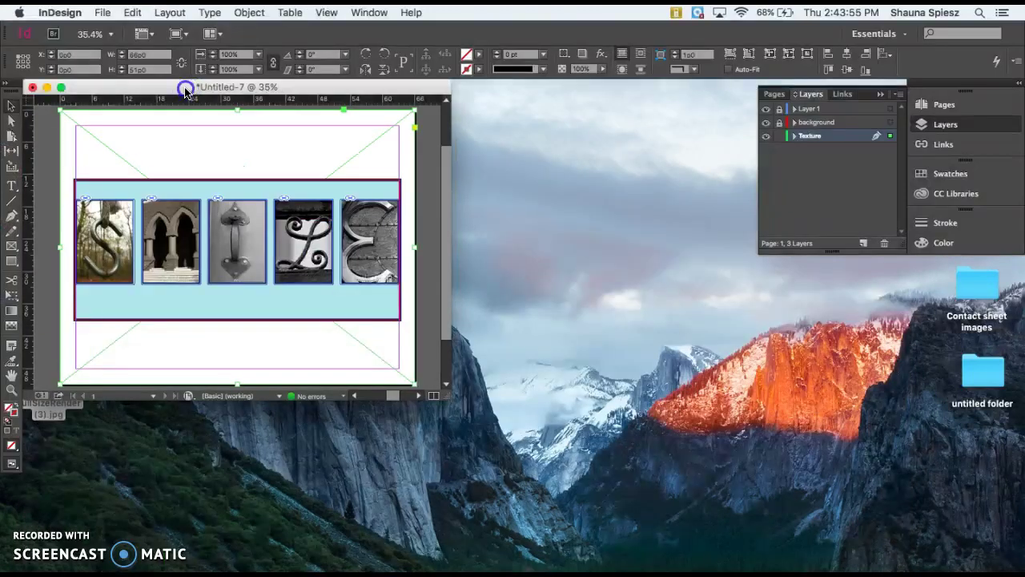
- Place the image FullSizeRender (3).jpg from the Desktop into the page-sized frame on the Texture layer
{"action": "double_click", "coordinate": [185, 90]}
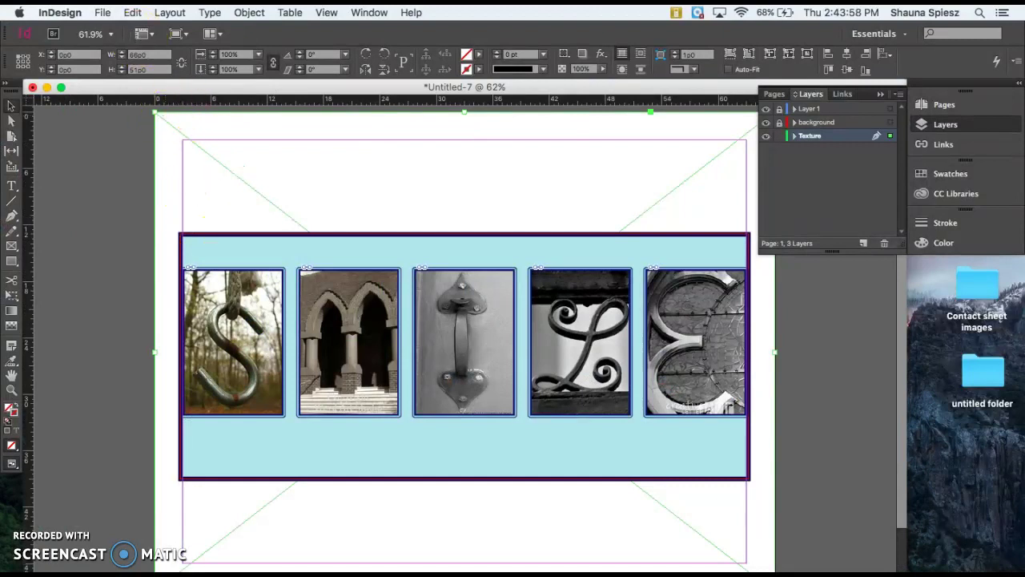
{"action": "left_click", "coordinate": [102, 12]}
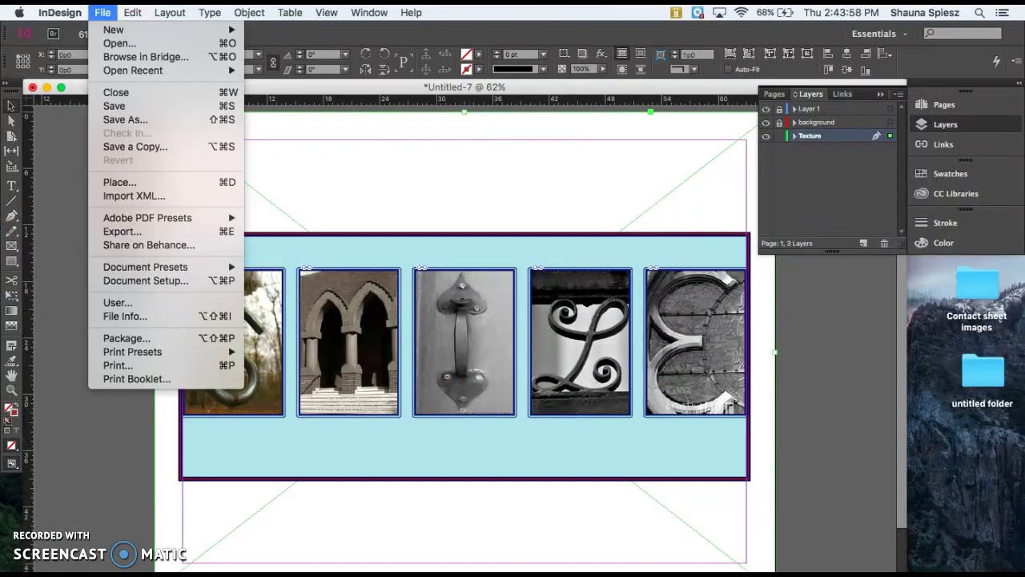
{"action": "left_click", "coordinate": [120, 183]}
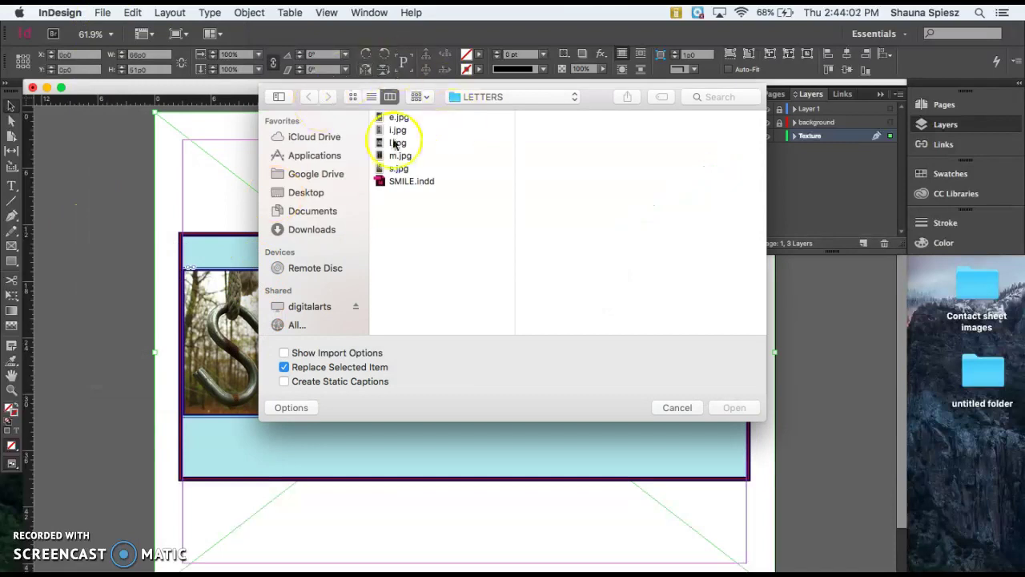
{"action": "left_click", "coordinate": [311, 193]}
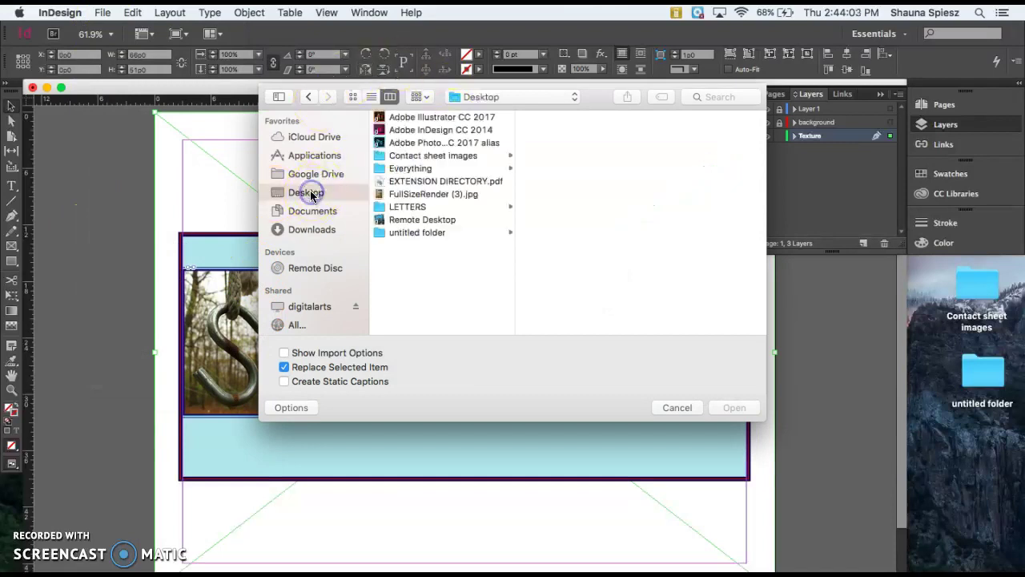
{"action": "left_click", "coordinate": [402, 195]}
{"action": "double_click", "coordinate": [401, 195]}
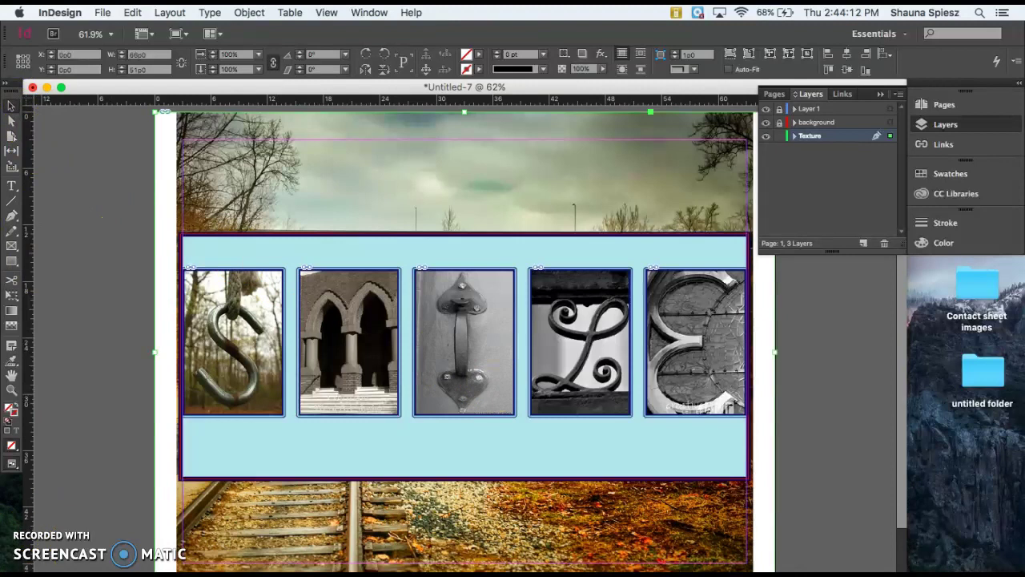
- Lower the placed texture image's opacity to 45% through its transparency effect
{"action": "key", "text": "super+Tab"}
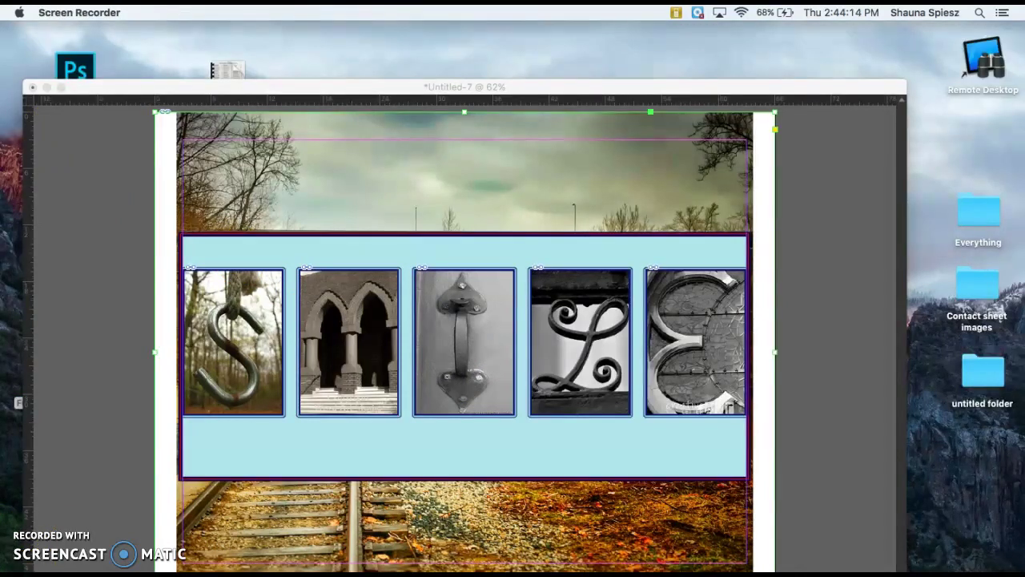
{"action": "left_click", "coordinate": [421, 87]}
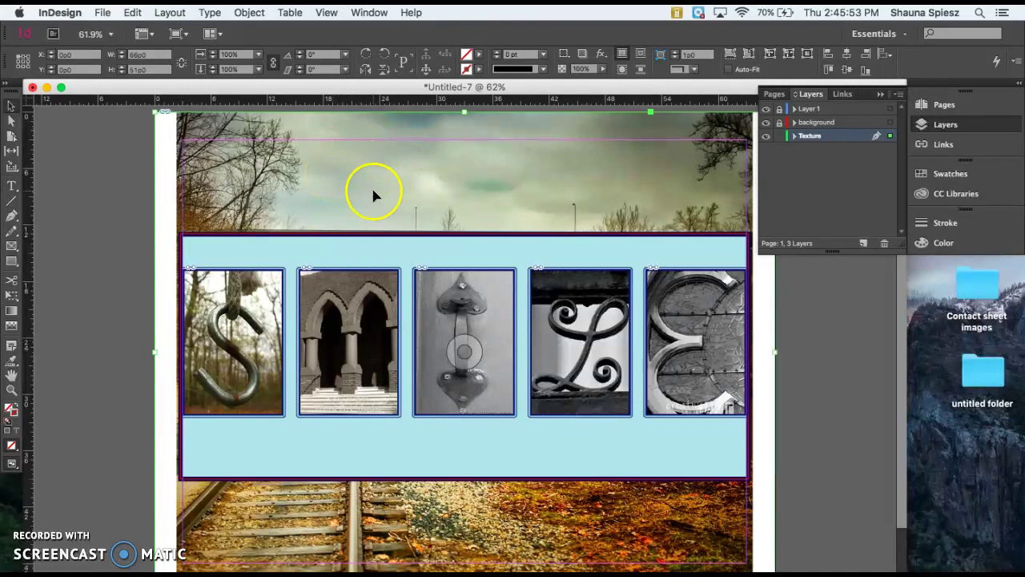
{"action": "right_click", "coordinate": [369, 207]}
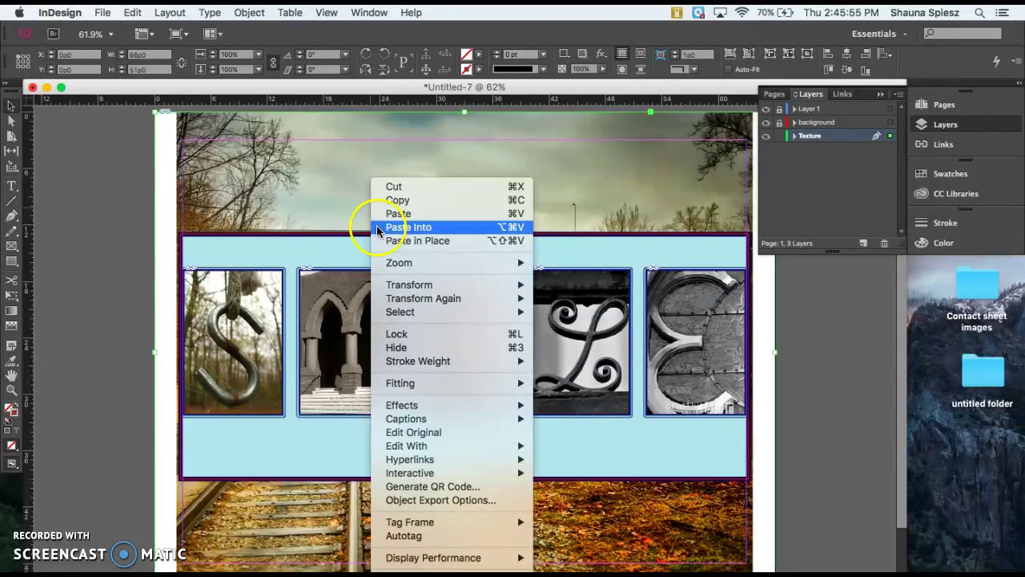
{"action": "mouse_move", "coordinate": [427, 406]}
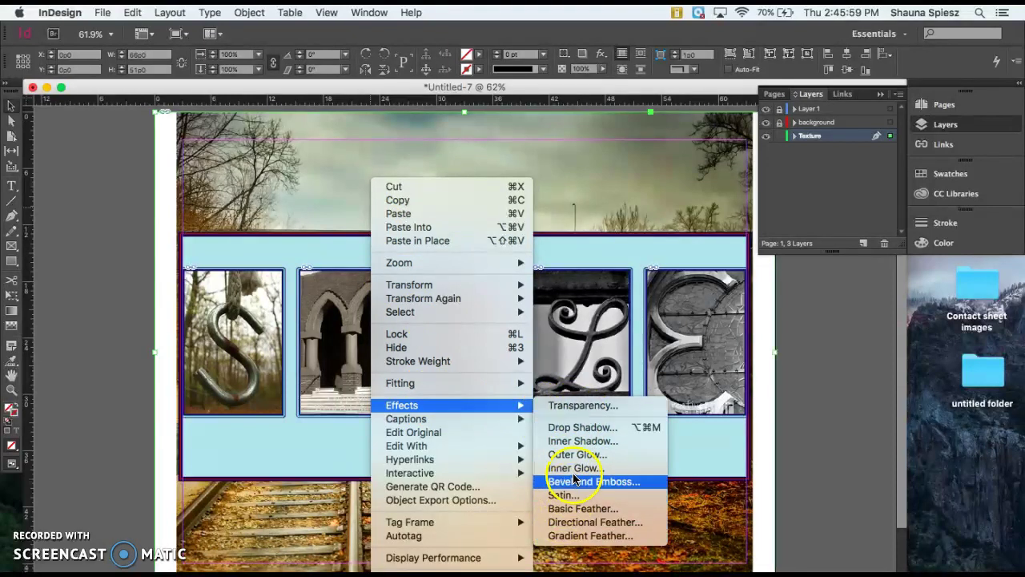
{"action": "left_click", "coordinate": [574, 404]}
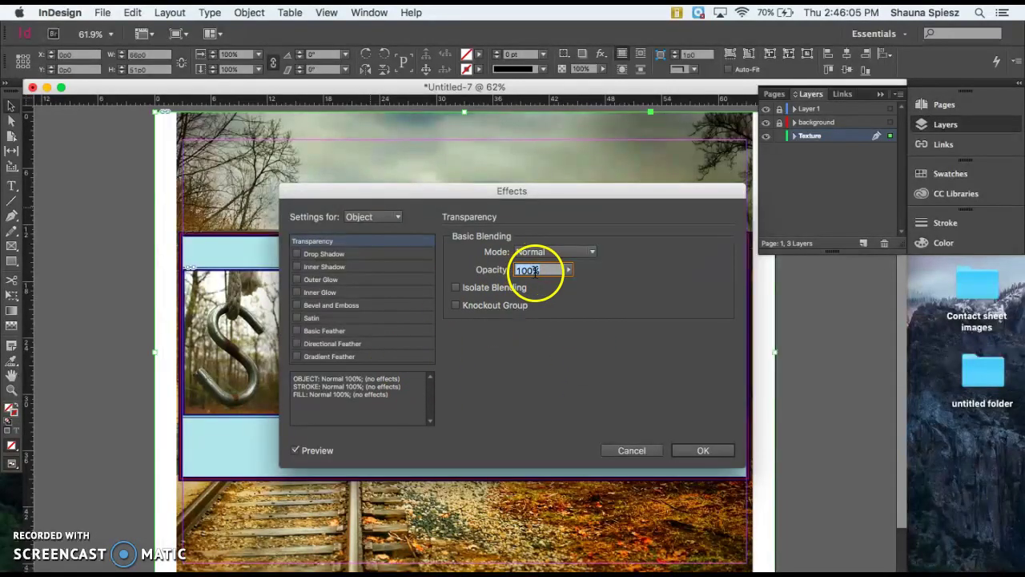
{"action": "left_click_drag", "start_coordinate": [568, 269], "coordinate": [528, 290]}
{"action": "left_click", "coordinate": [701, 446]}
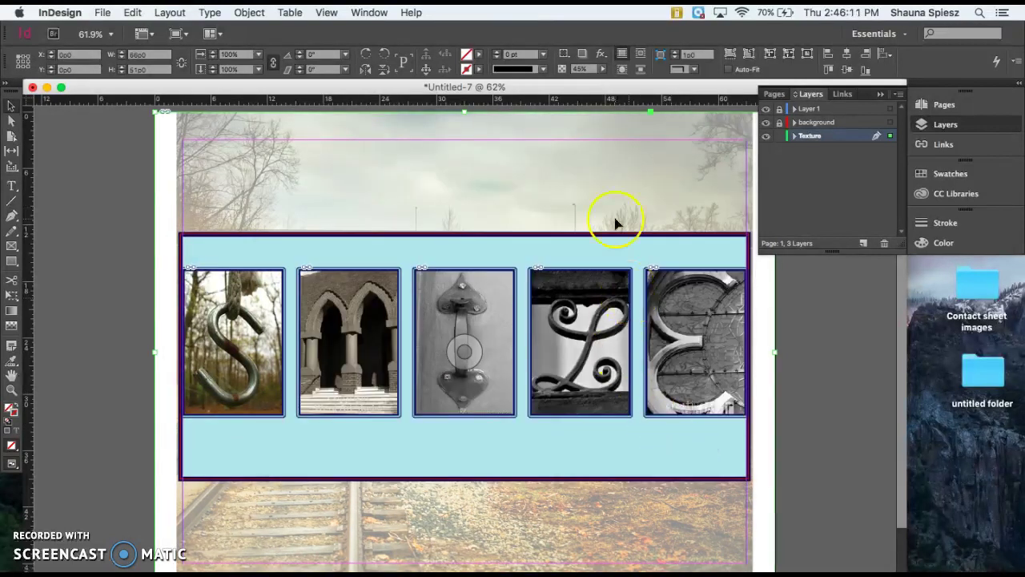
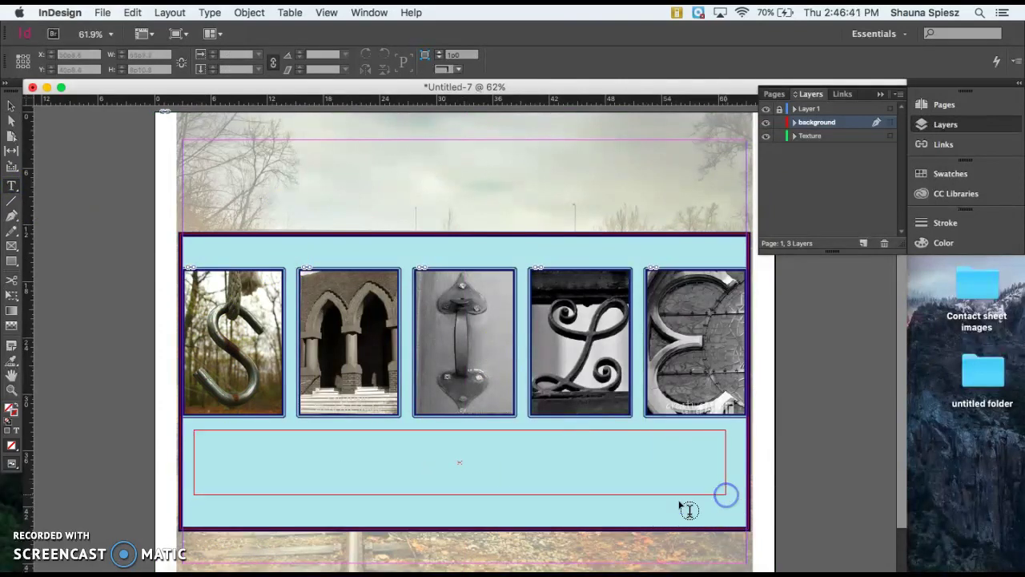
- Paste the line "Share your smile with the world. ..." into the text frame below the letter images
{"action": "key", "text": "t"}
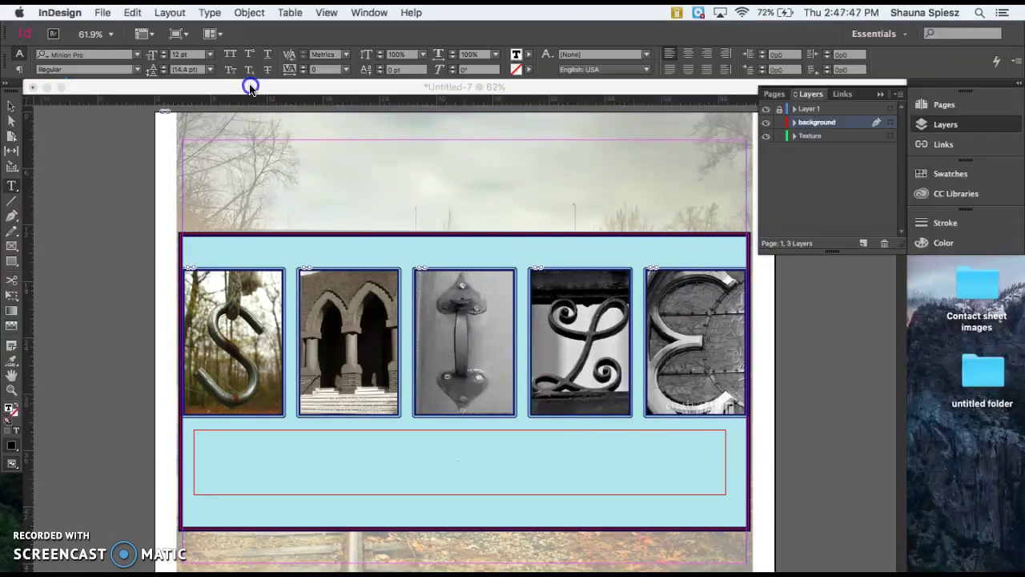
{"action": "left_click", "coordinate": [250, 88]}
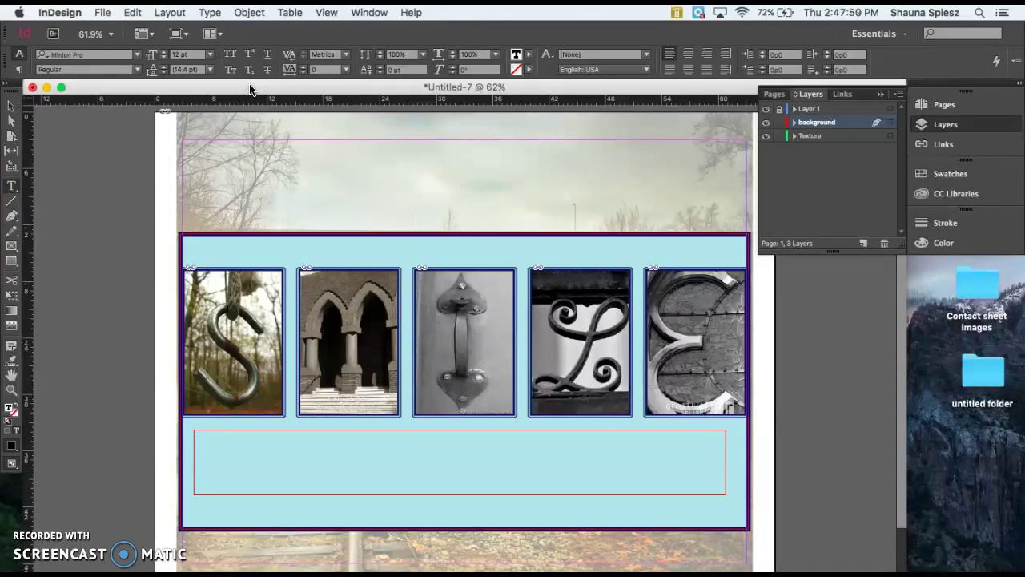
{"action": "left_click", "coordinate": [282, 349]}
{"action": "key", "text": "super+v"}
{"action": "left_click", "coordinate": [223, 446]}
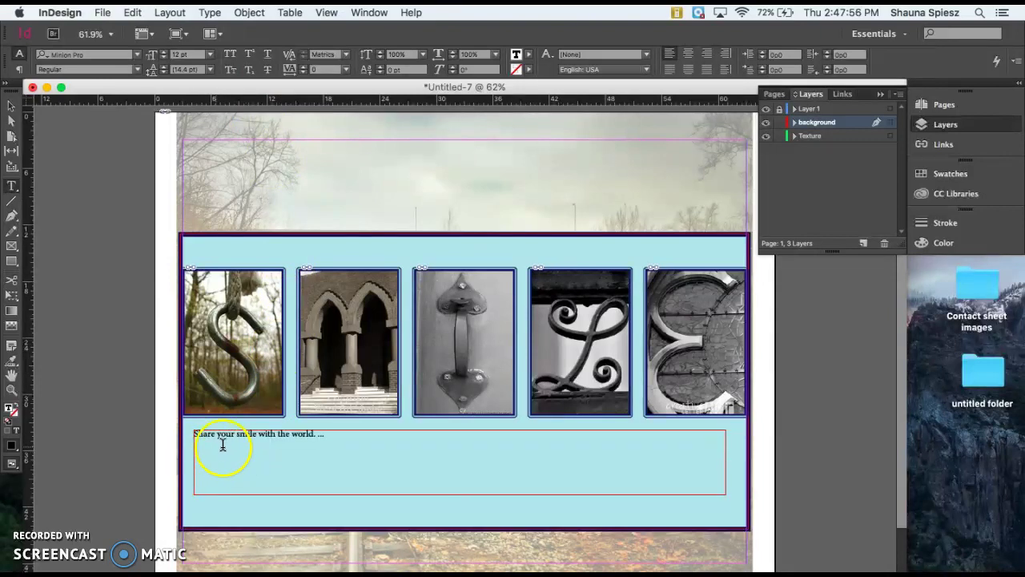
- Select the whole line of text below the images and set its font size to 36 pt
{"action": "left_click_drag", "start_coordinate": [170, 439], "coordinate": [161, 434]}
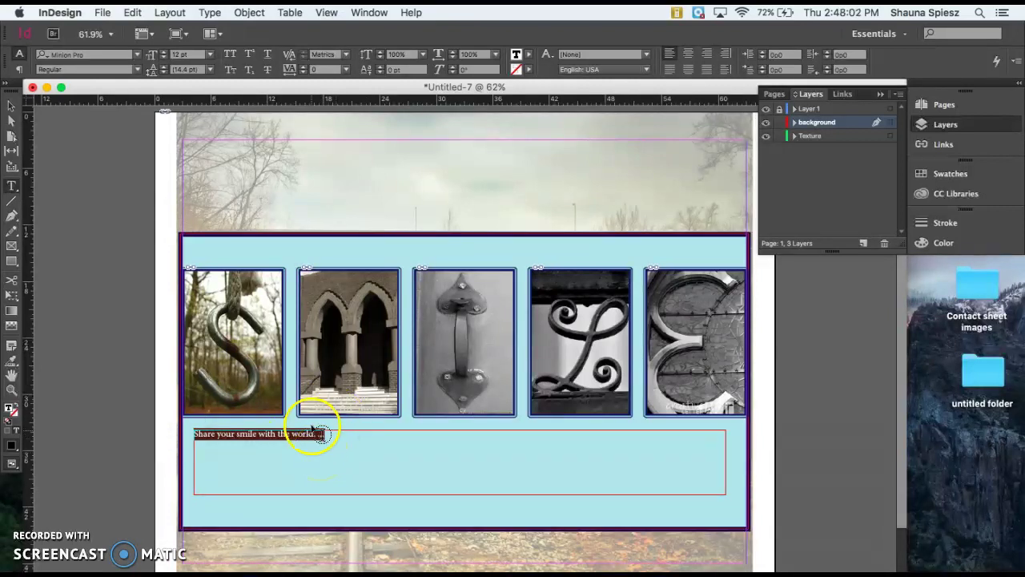
{"action": "left_click", "coordinate": [336, 436]}
{"action": "left_click_drag", "start_coordinate": [335, 437], "coordinate": [87, 433]}
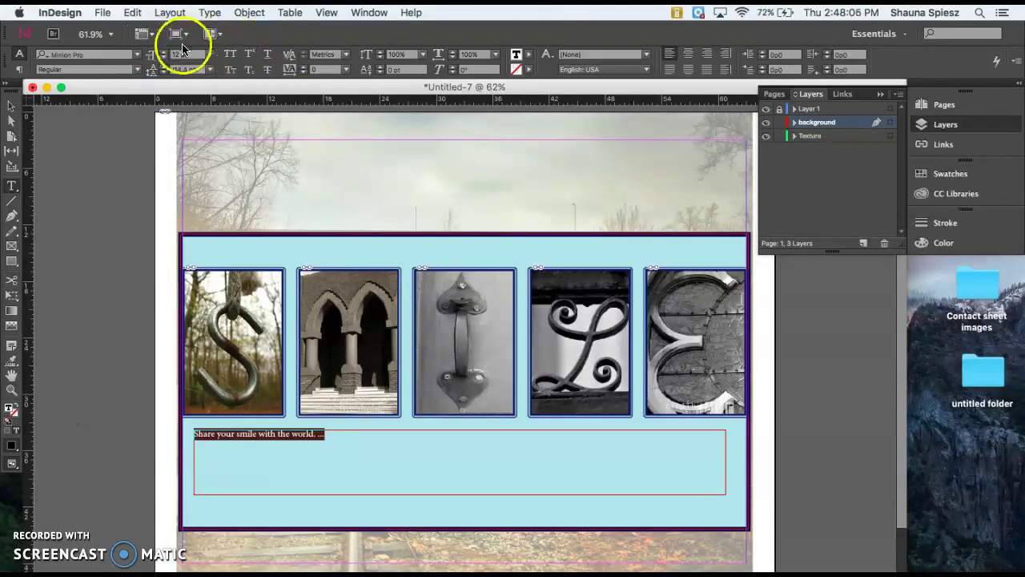
{"action": "left_click", "coordinate": [209, 55]}
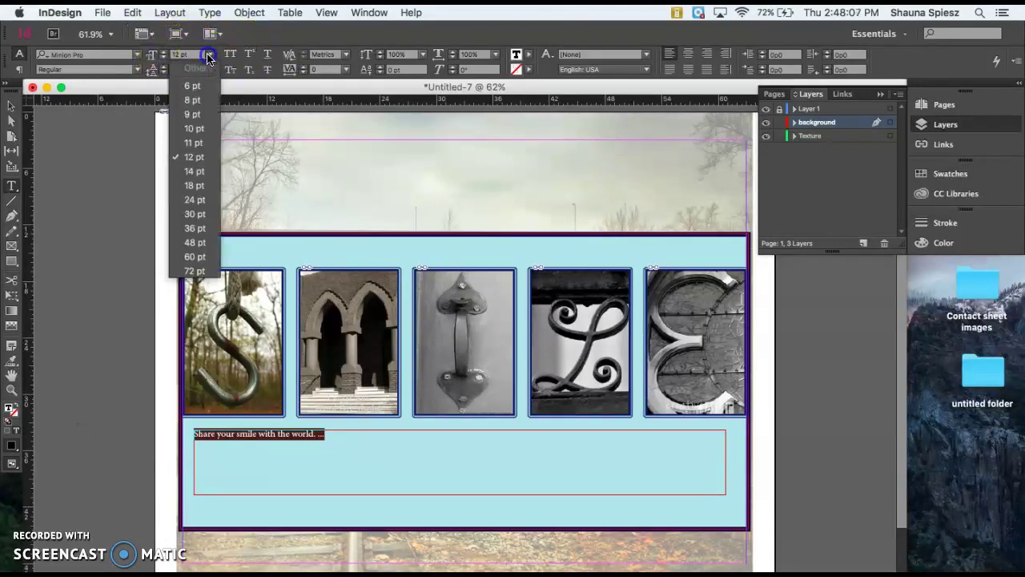
{"action": "left_click", "coordinate": [186, 229]}
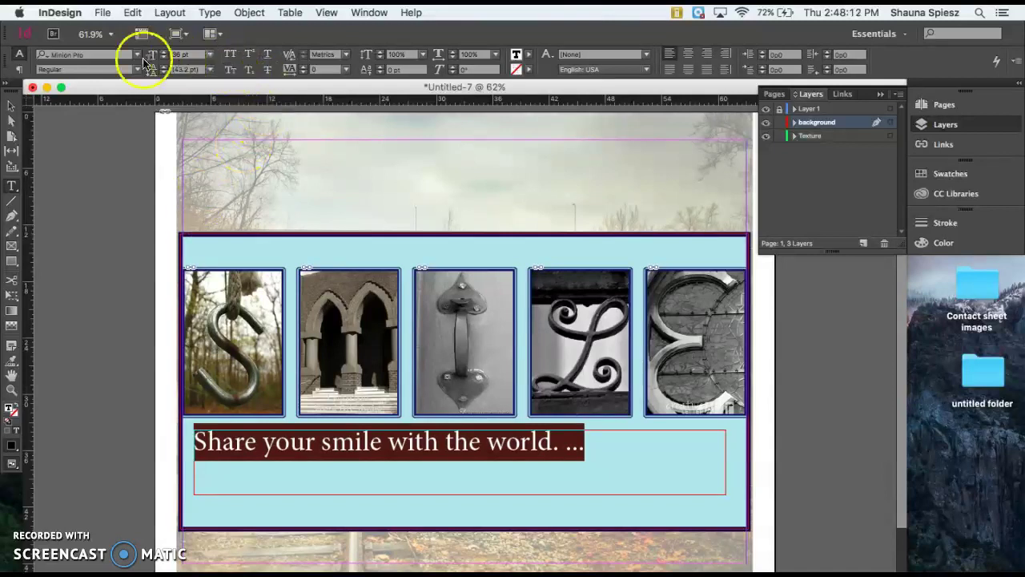
- Try the Krungthep font on the selected text and settle on Abadi MT Condensed Light
{"action": "left_click", "coordinate": [138, 55]}
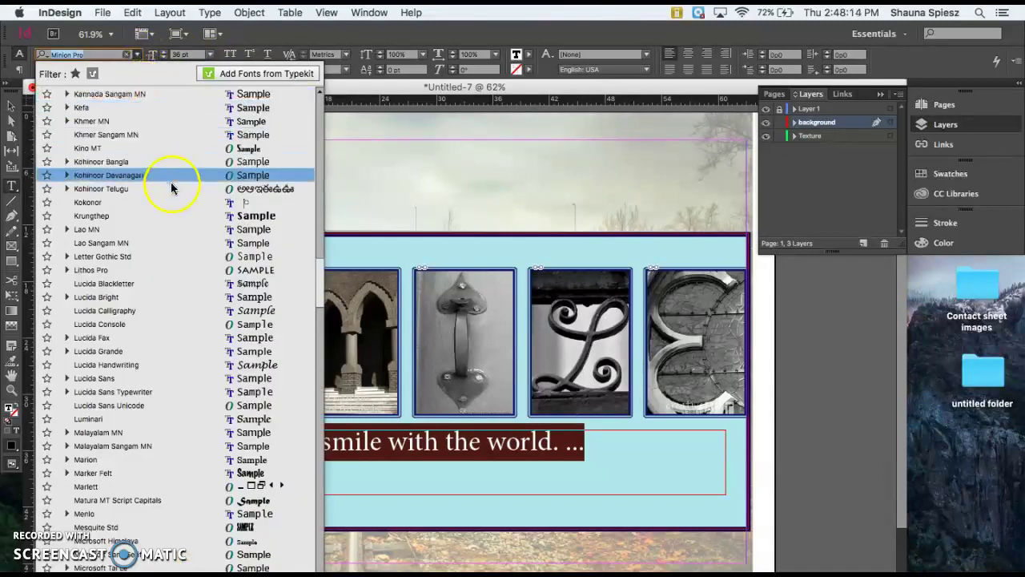
{"action": "left_click", "coordinate": [182, 214]}
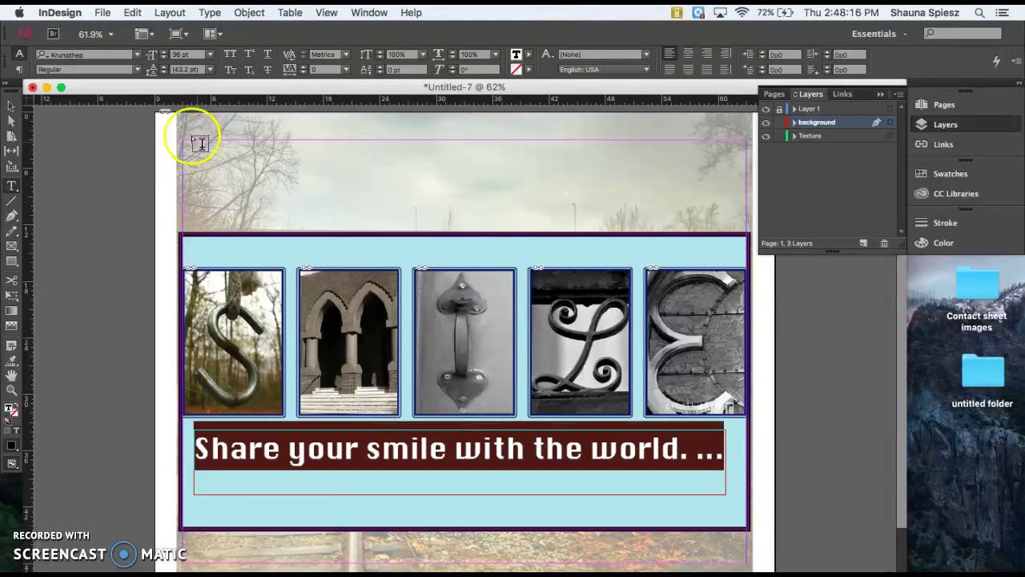
{"action": "left_click", "coordinate": [137, 54]}
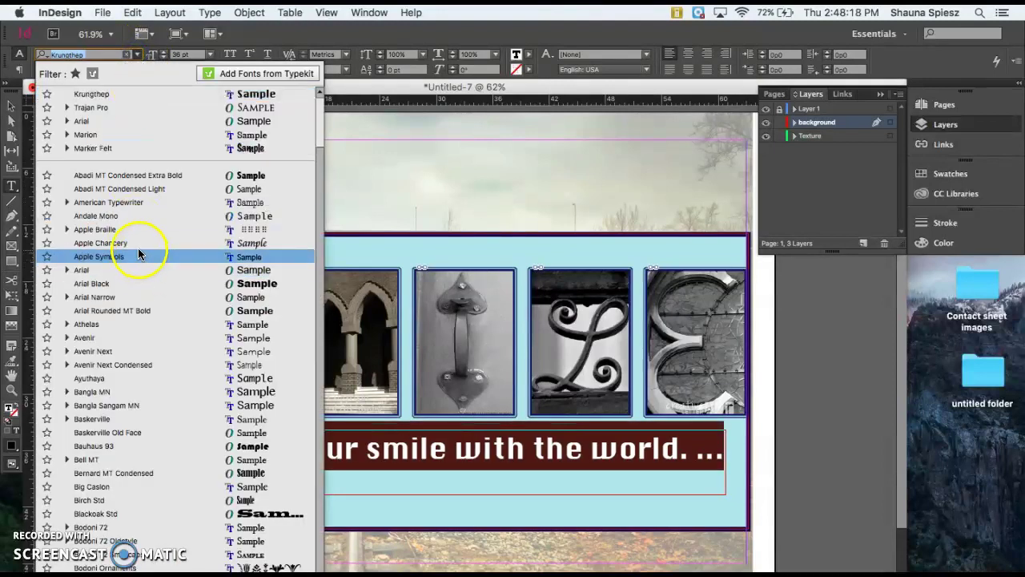
{"action": "left_click", "coordinate": [157, 191]}
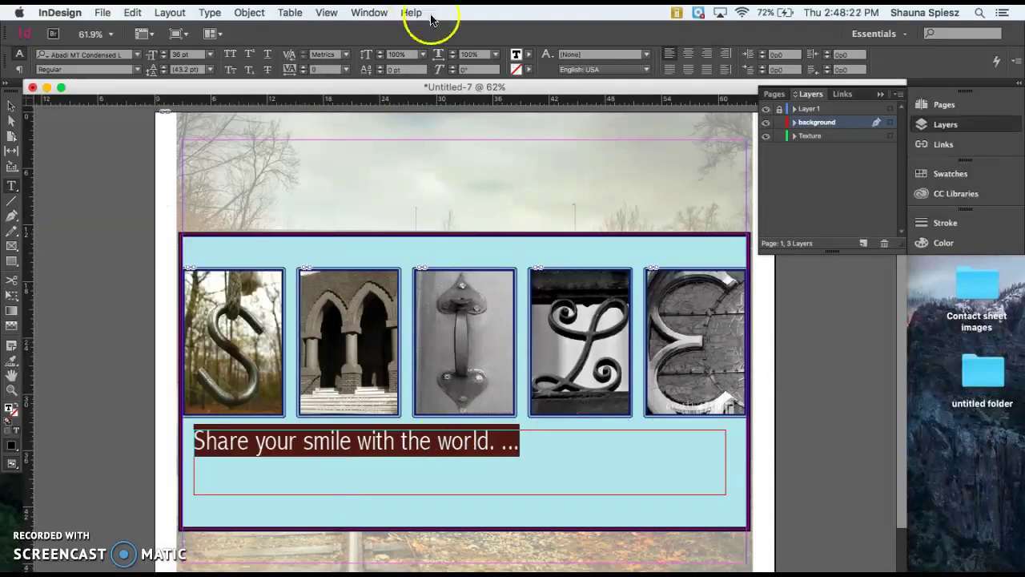
- Set the selected text's tracking to 200 so that it spans the text frame on one line
{"action": "left_click", "coordinate": [305, 69]}
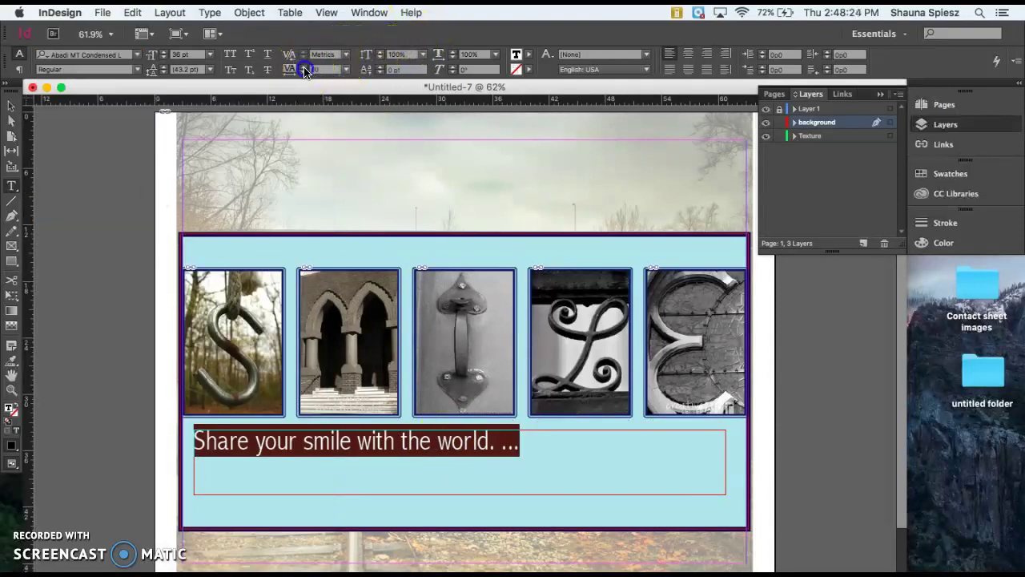
{"action": "left_click", "coordinate": [305, 70]}
{"action": "left_click", "coordinate": [305, 70]}
{"action": "left_click", "coordinate": [305, 70]}
{"action": "left_click", "coordinate": [306, 70]}
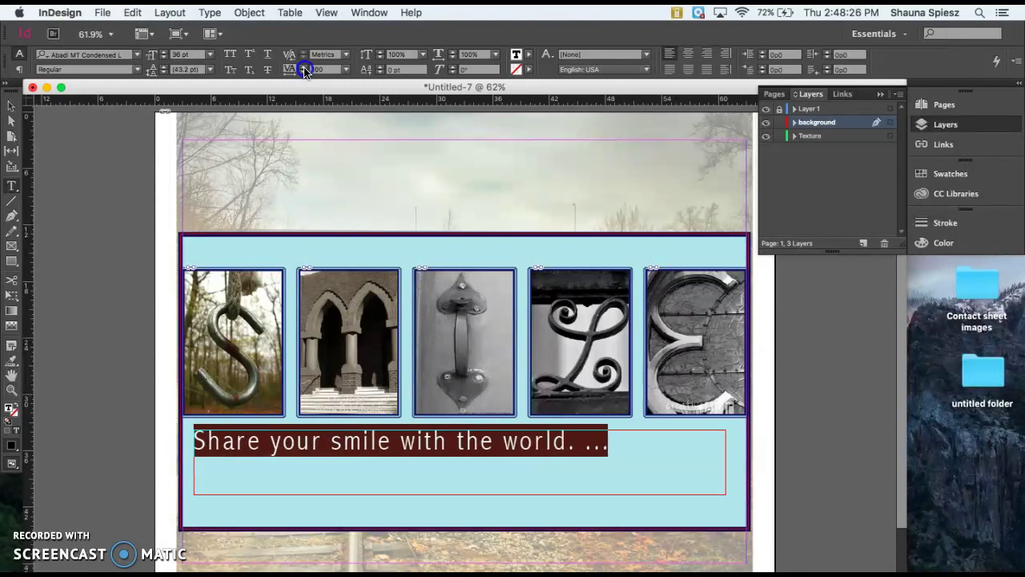
{"action": "left_click", "coordinate": [305, 69]}
{"action": "left_click", "coordinate": [305, 70]}
{"action": "left_click", "coordinate": [305, 70]}
{"action": "left_click", "coordinate": [305, 69]}
{"action": "left_click", "coordinate": [306, 69]}
{"action": "left_click", "coordinate": [305, 69]}
{"action": "left_click", "coordinate": [305, 70]}
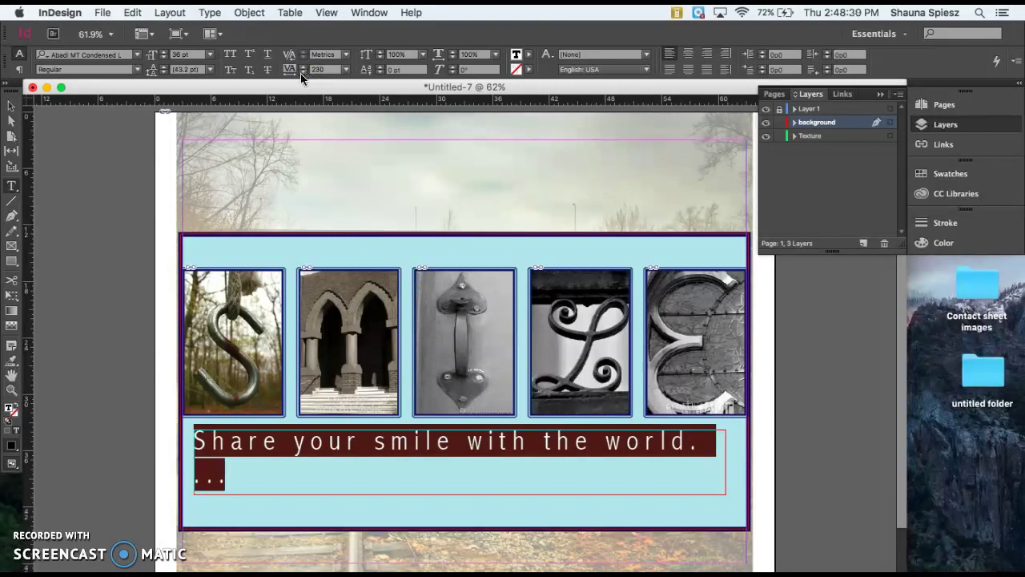
{"action": "left_click", "coordinate": [303, 73]}
{"action": "left_click", "coordinate": [304, 72]}
{"action": "left_click", "coordinate": [303, 72]}
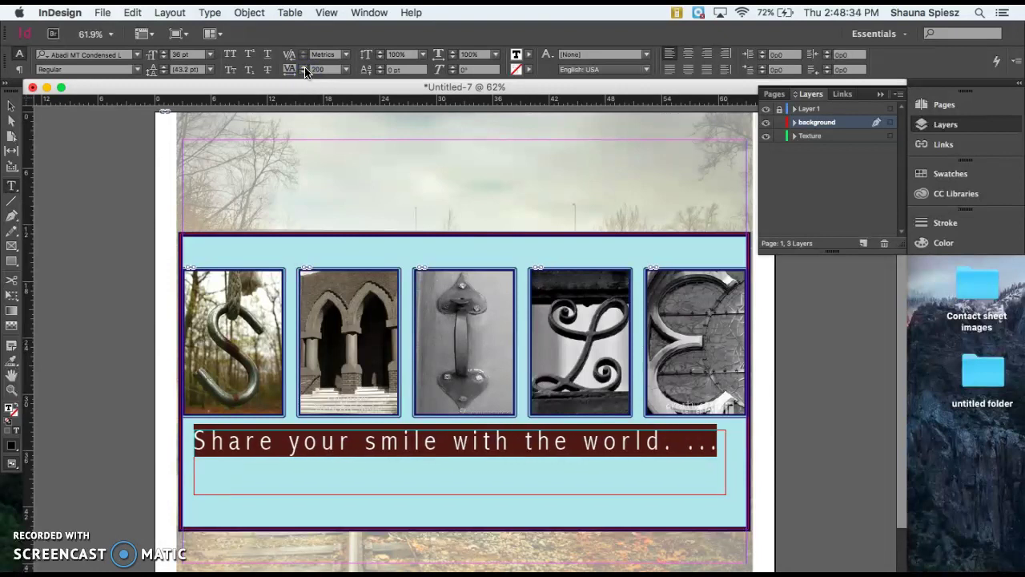
- Try the C=100 M=0 Y=0 K=0 swatch as the text colour and set it back to Black
{"action": "left_click", "coordinate": [527, 54]}
{"action": "left_click", "coordinate": [439, 144]}
{"action": "left_click", "coordinate": [442, 156]}
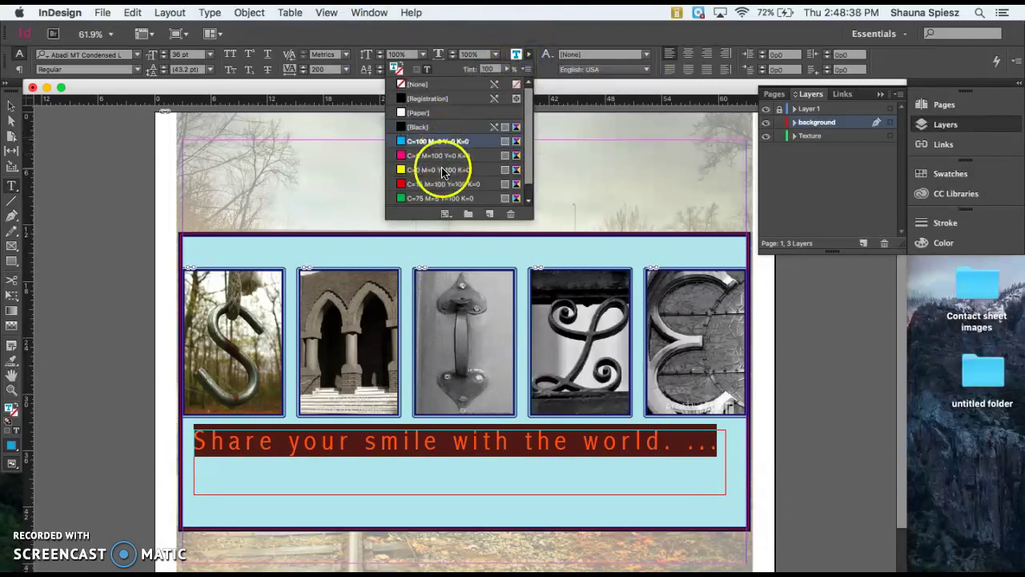
{"action": "left_click", "coordinate": [439, 126]}
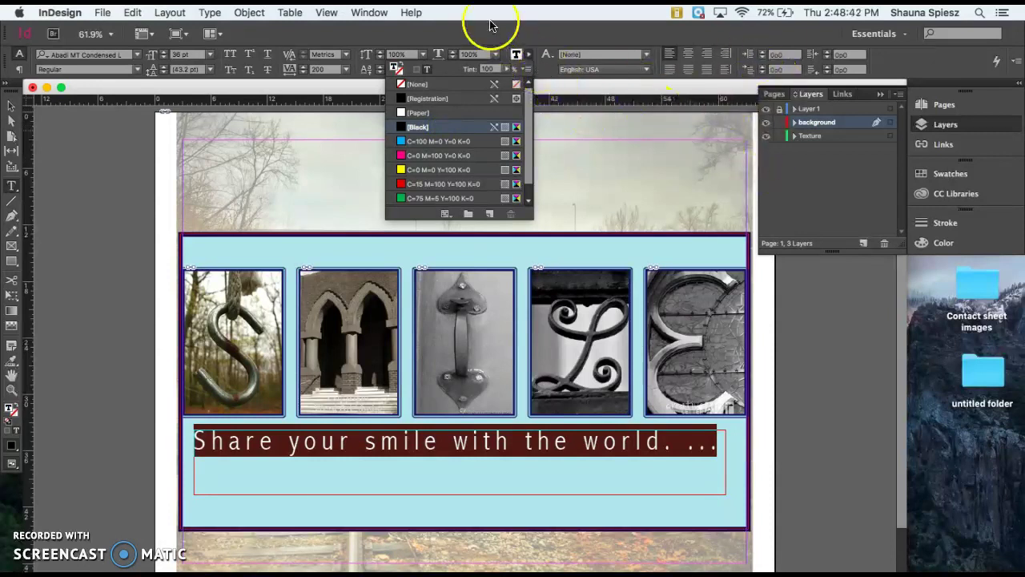
{"action": "left_click", "coordinate": [490, 24]}
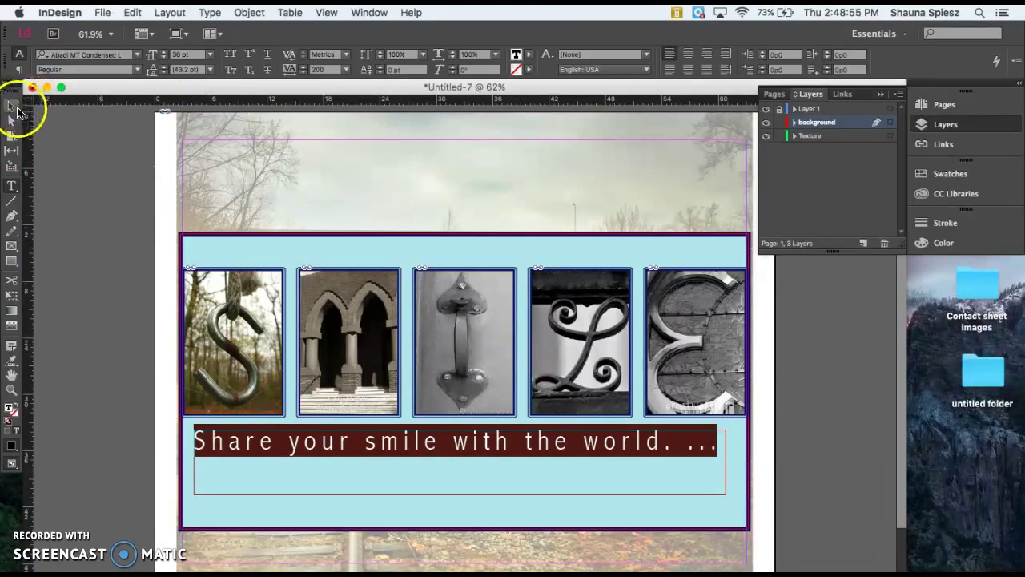
- Unlock Layer 1 and select all five letter image frames together
{"action": "left_click", "coordinate": [17, 110]}
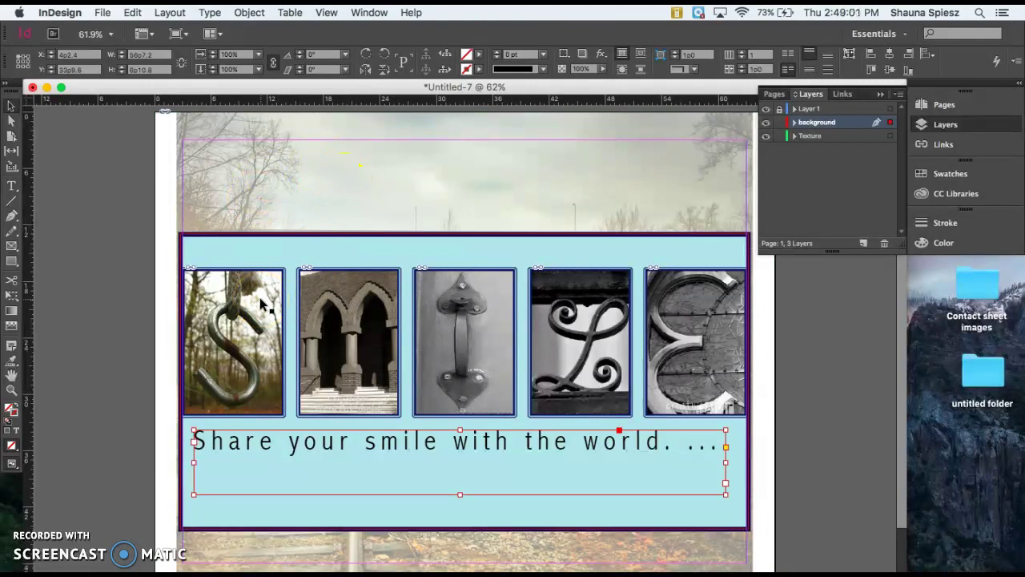
{"action": "left_click", "coordinate": [260, 303]}
{"action": "left_click", "coordinate": [779, 110]}
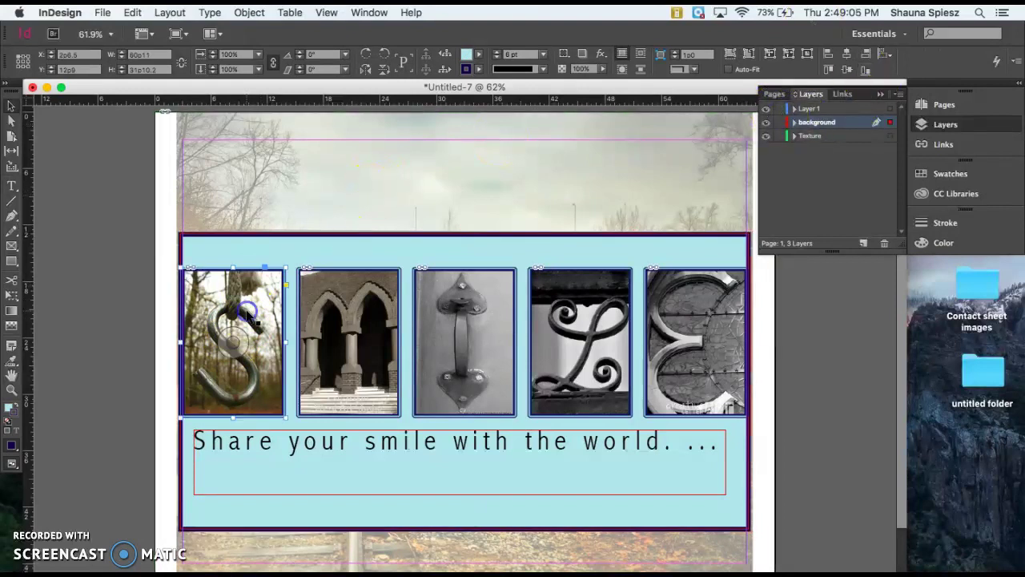
{"action": "left_click", "coordinate": [341, 334]}
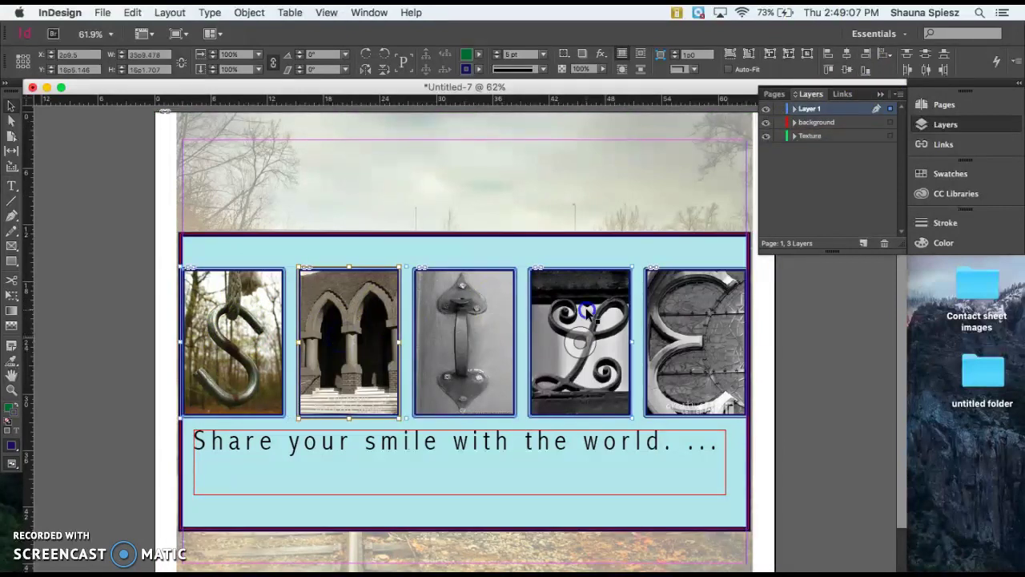
{"action": "left_click", "coordinate": [650, 305]}
- Apply a drop shadow to the selected letter images with an angle of -61° and a spread of 70%
{"action": "right_click", "coordinate": [651, 305]}
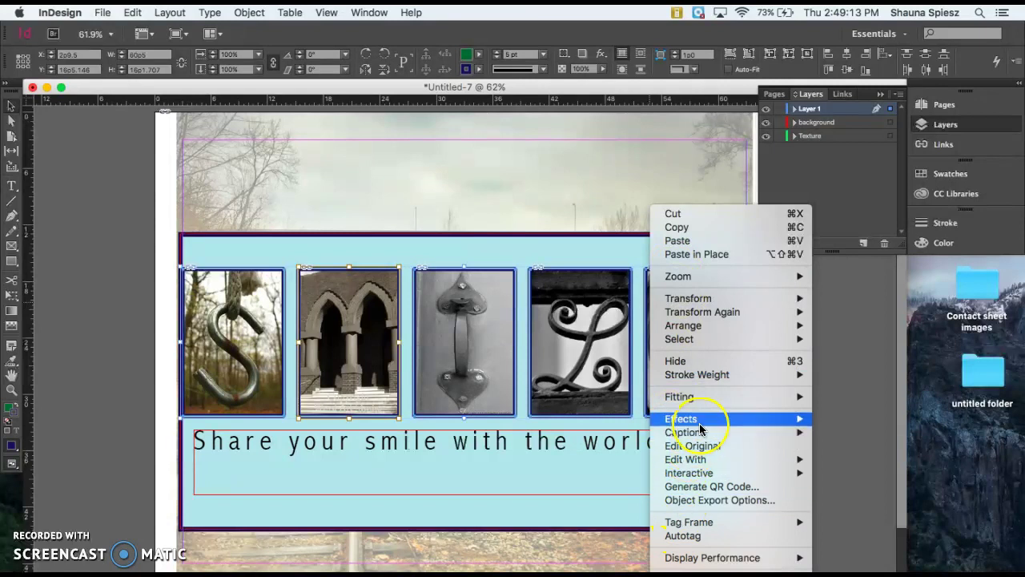
{"action": "mouse_move", "coordinate": [698, 424]}
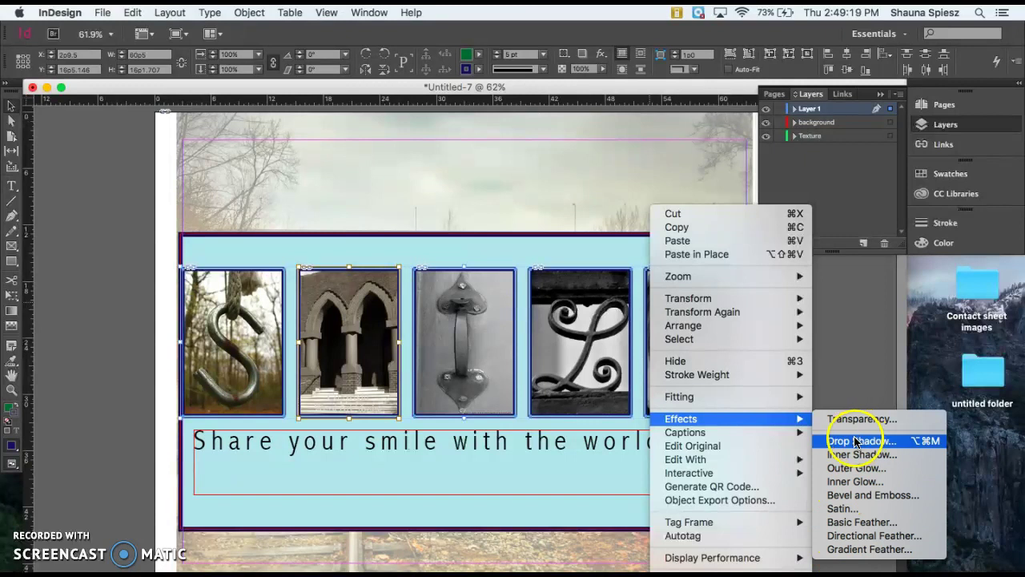
{"action": "left_click", "coordinate": [854, 441]}
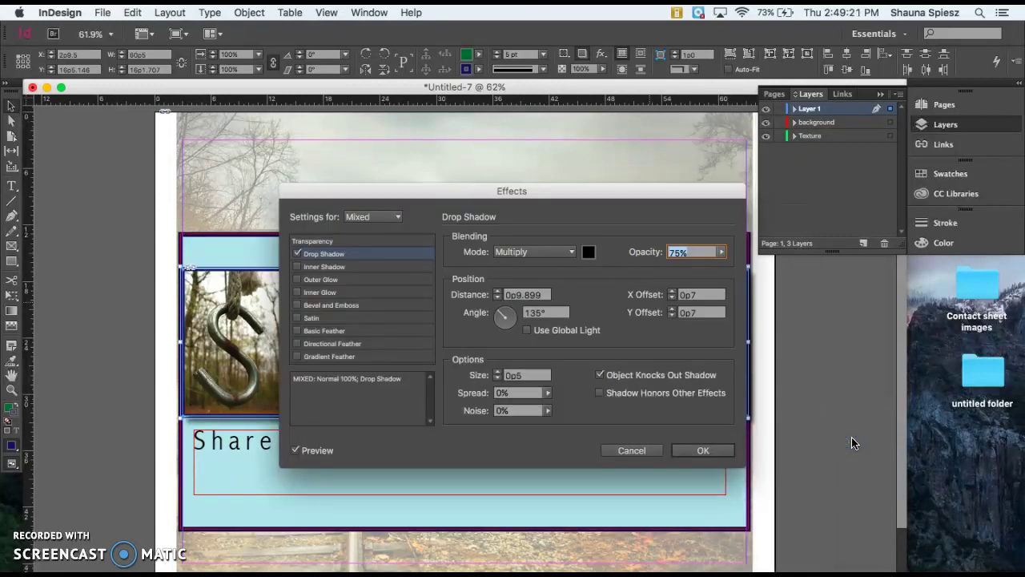
{"action": "left_click_drag", "start_coordinate": [572, 201], "coordinate": [773, 133]}
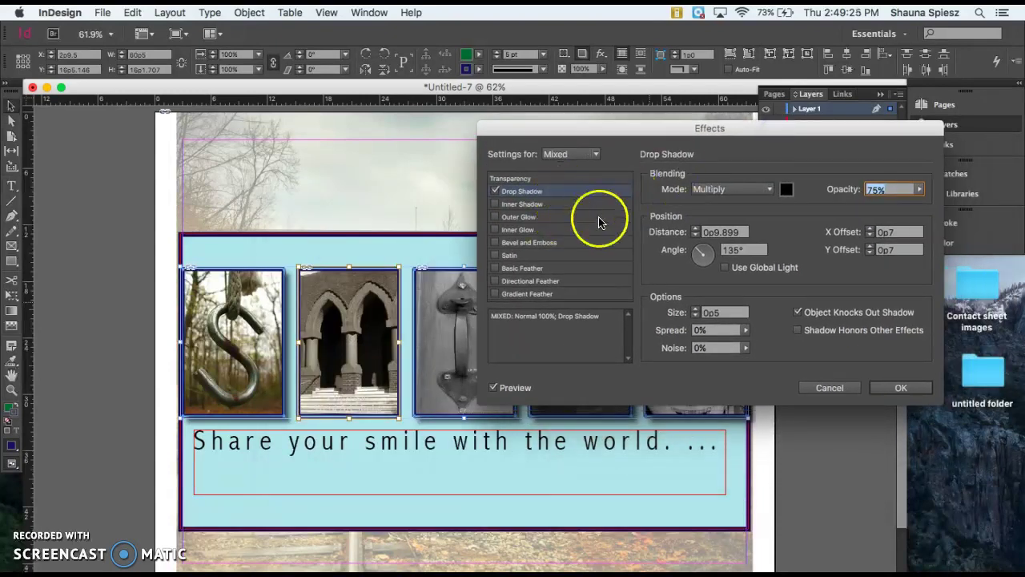
{"action": "mouse_move", "coordinate": [703, 251]}
{"action": "left_mouse_down"}
{"action": "mouse_move", "coordinate": [713, 247]}
{"action": "mouse_move", "coordinate": [711, 269]}
{"action": "left_mouse_up"}
{"action": "left_click", "coordinate": [730, 250]}
{"action": "left_click", "coordinate": [691, 313]}
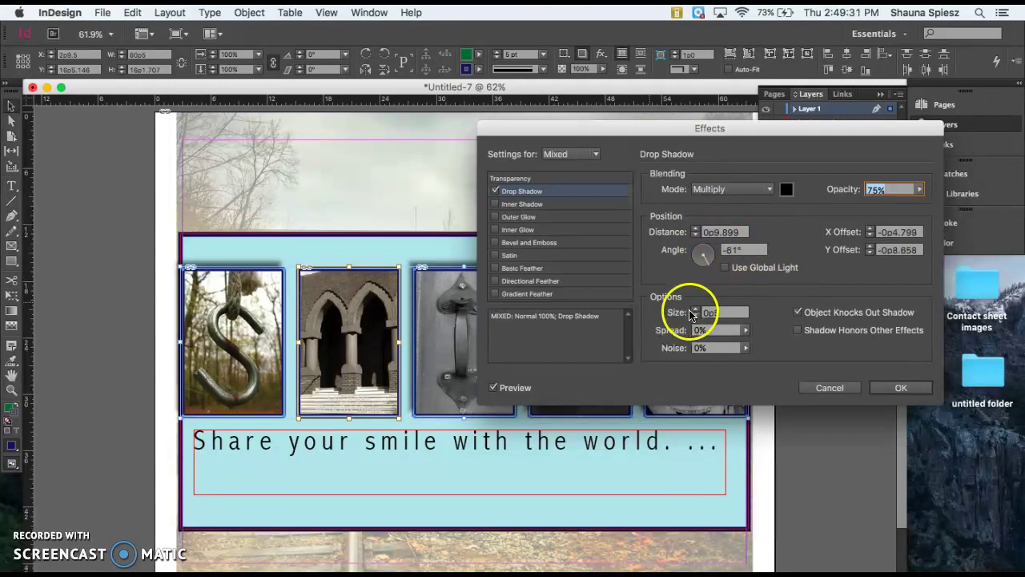
{"action": "left_click", "coordinate": [746, 330]}
{"action": "mouse_move", "coordinate": [735, 346]}
{"action": "left_mouse_down"}
{"action": "mouse_move", "coordinate": [702, 347]}
{"action": "mouse_move", "coordinate": [726, 346]}
{"action": "left_mouse_up"}
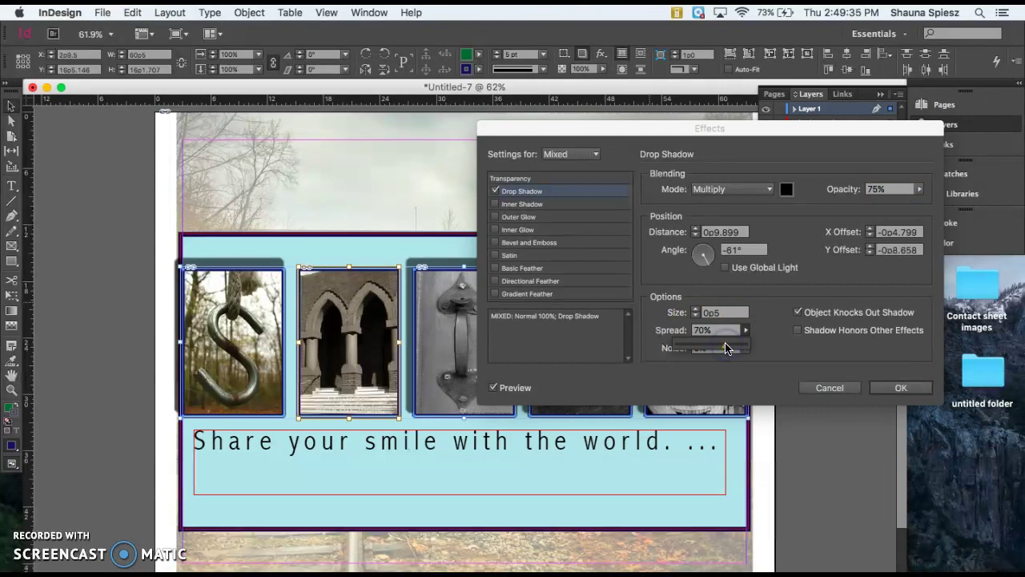
{"action": "left_click", "coordinate": [900, 388]}
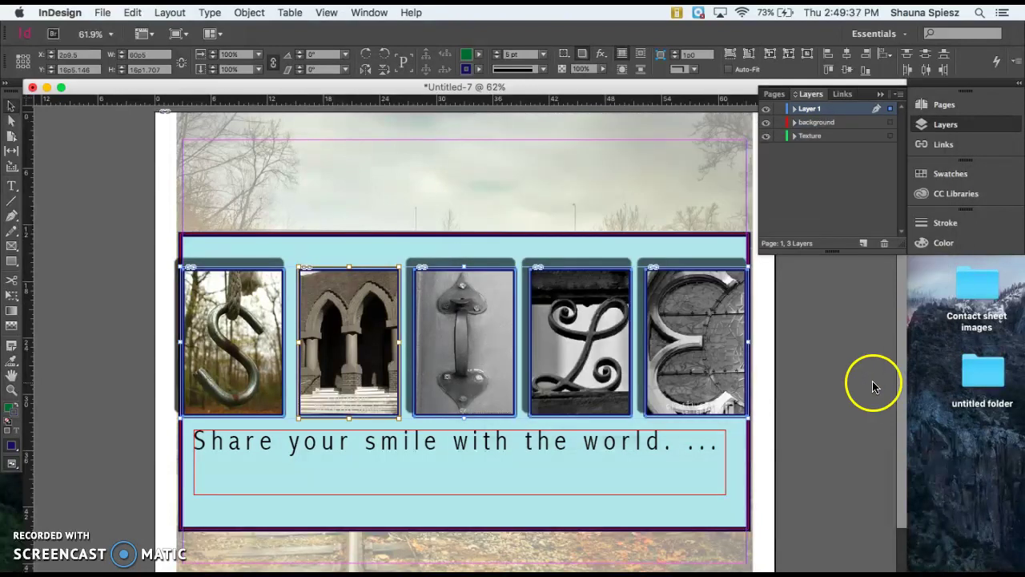